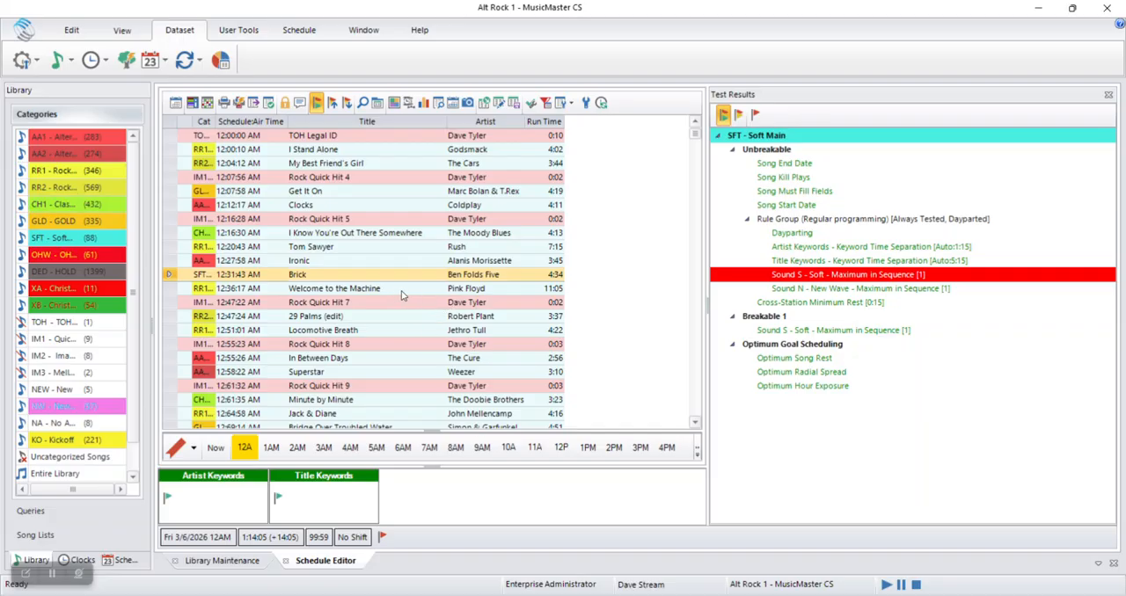
Open the replacement song list for "Welcome to the Machine" at 12:36:17 AM and show all songs in it
left_click(260, 291)
left_click(170, 289)
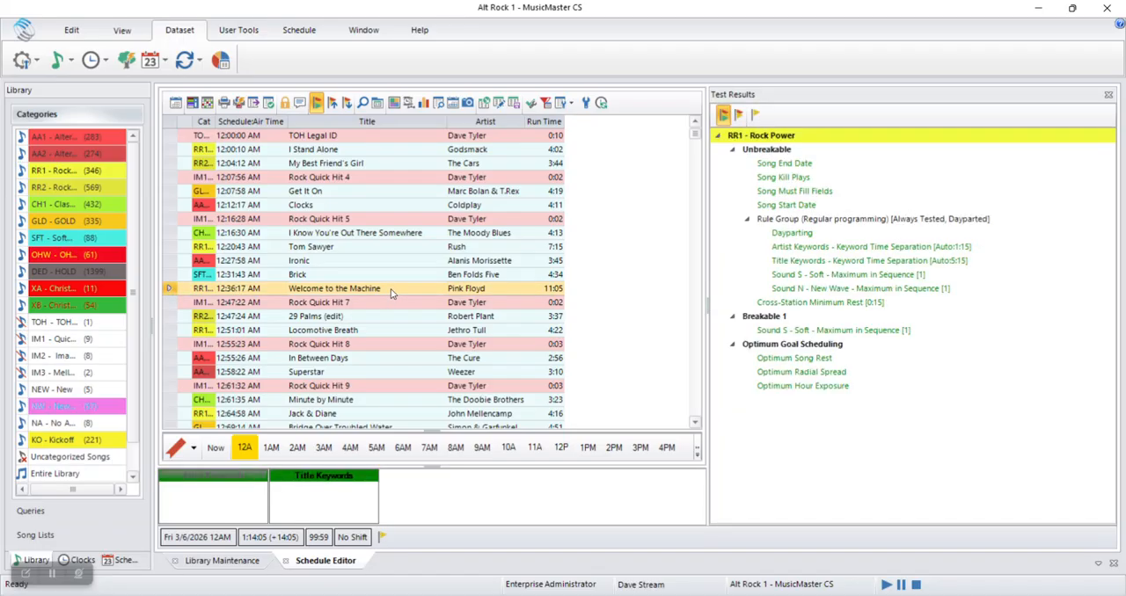
left_click(393, 293)
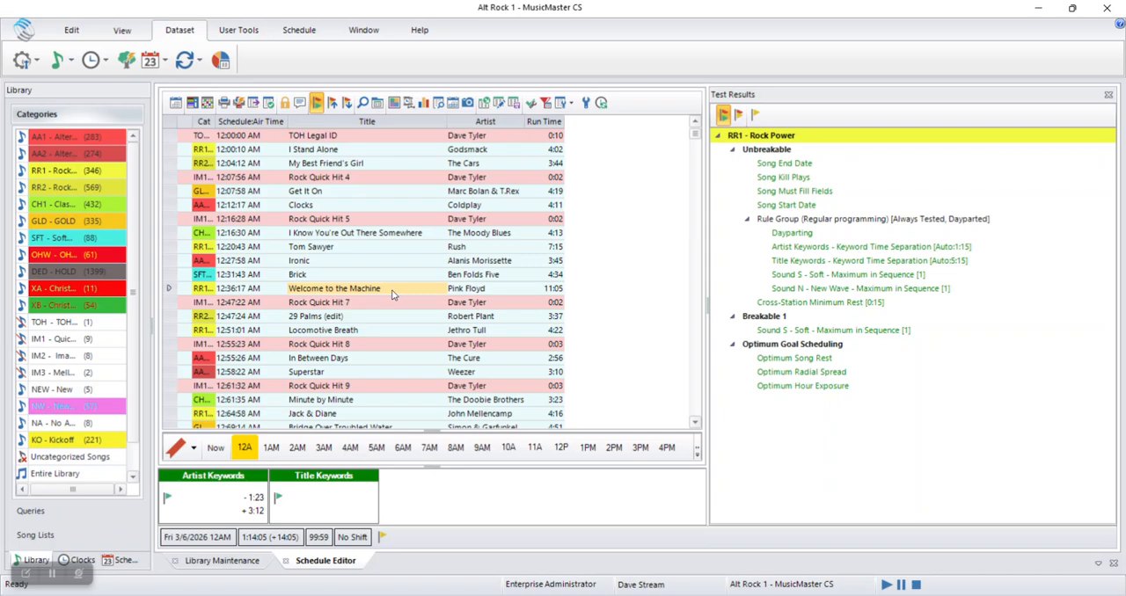
double_click(398, 289)
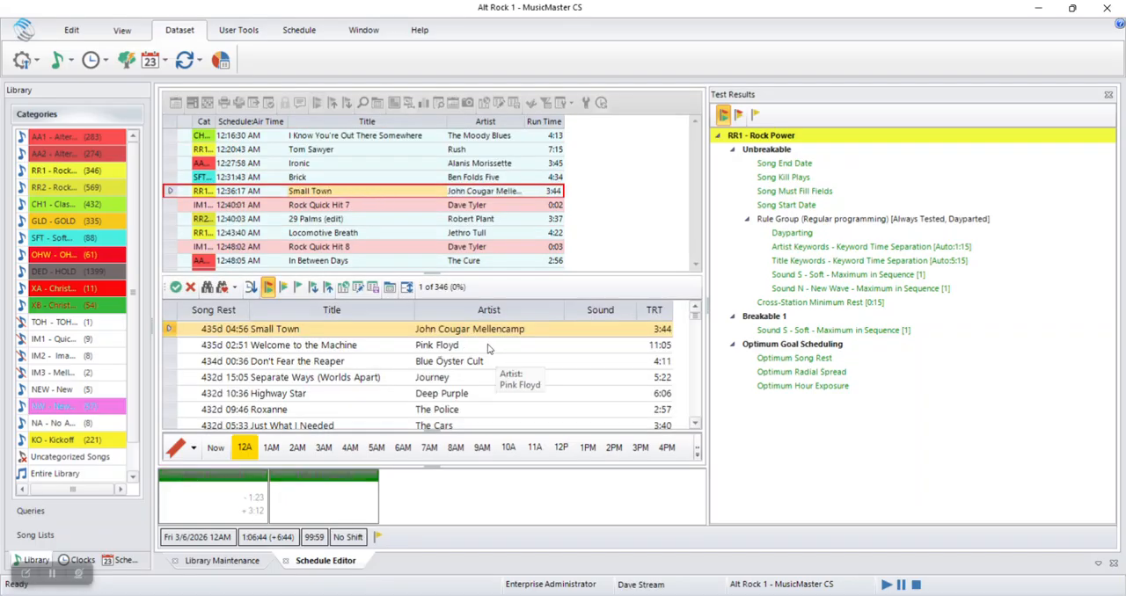
left_click(268, 288)
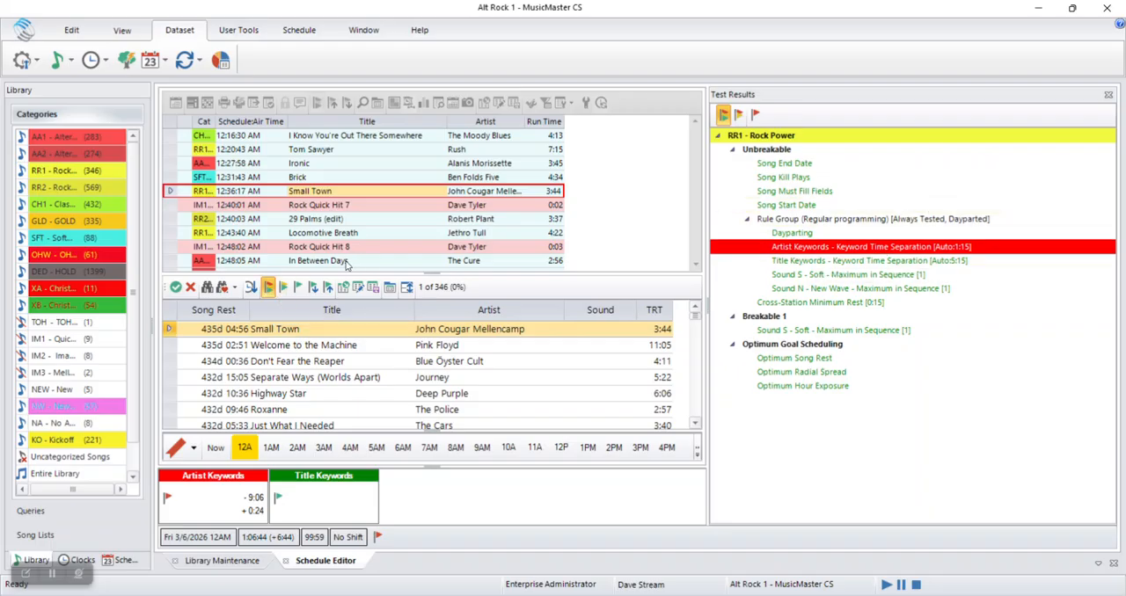
Restrict the replacement list to songs without a red flag and replace "Welcome to the Machine" with "Don't Fear the Reaper"
left_click(294, 289)
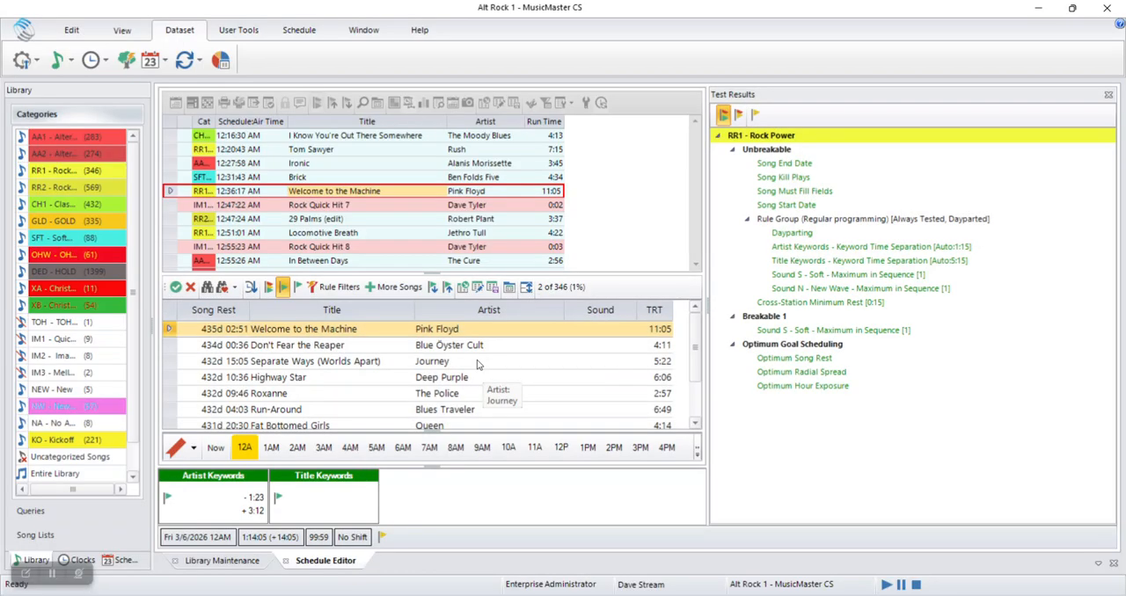
left_click(384, 346)
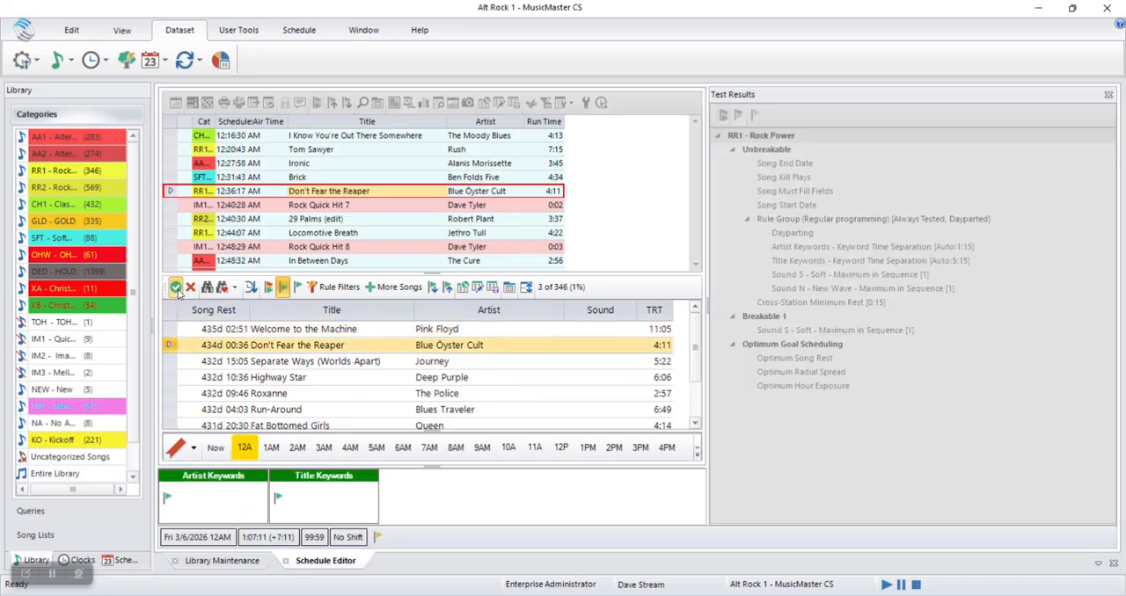
left_click(176, 286)
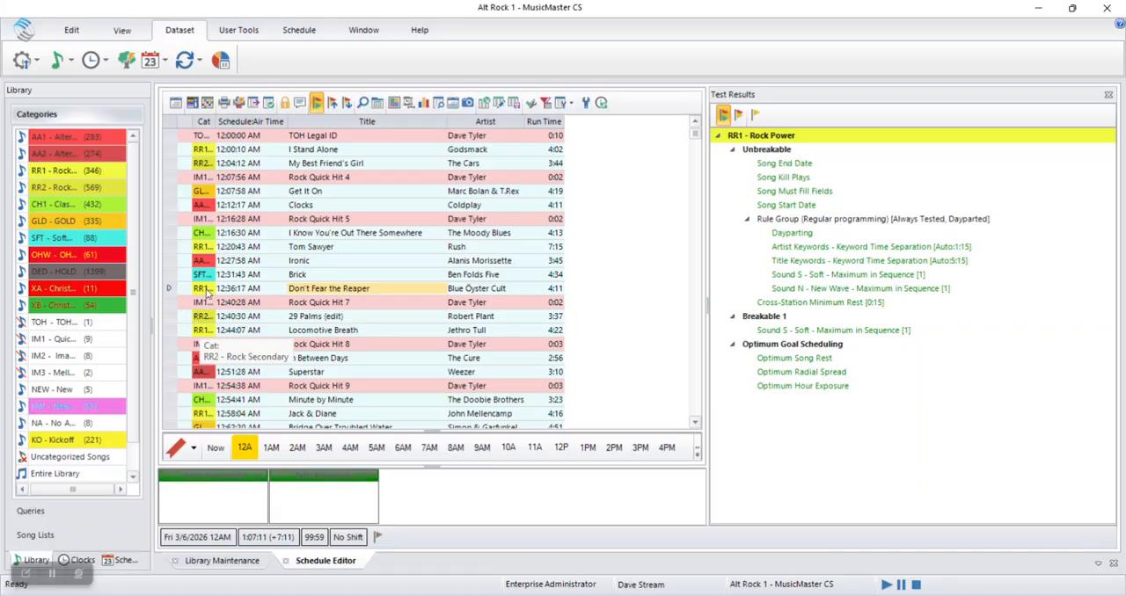
Replace "Don't Fear the Reaper" at 12:36:17 AM with "Separate Ways (Worlds Apart)" by Journey
double_click(387, 293)
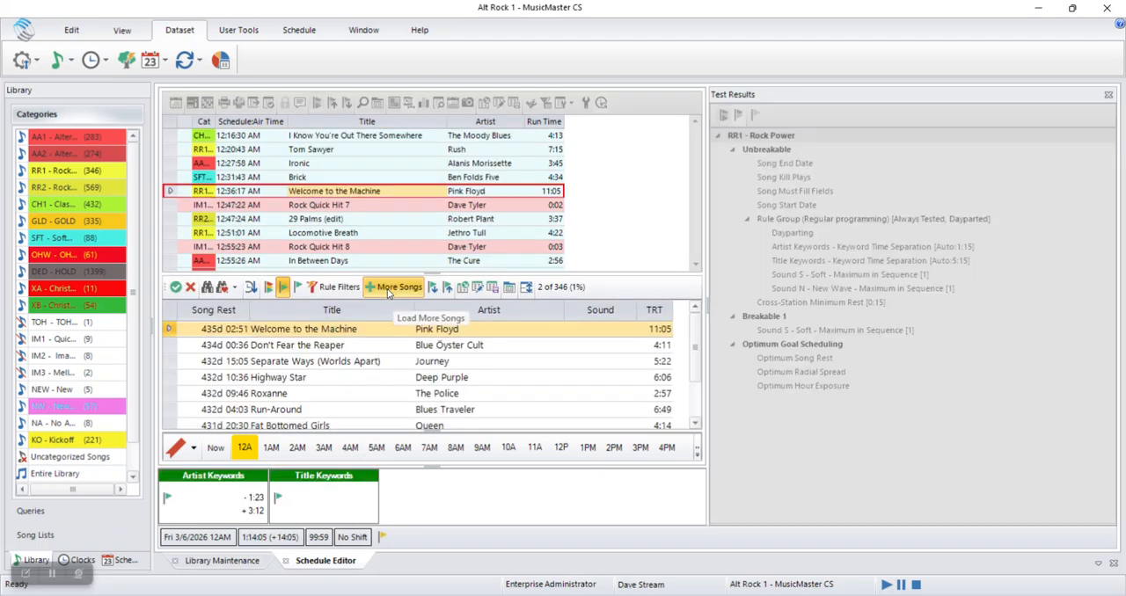
left_click(310, 361)
left_click(175, 286)
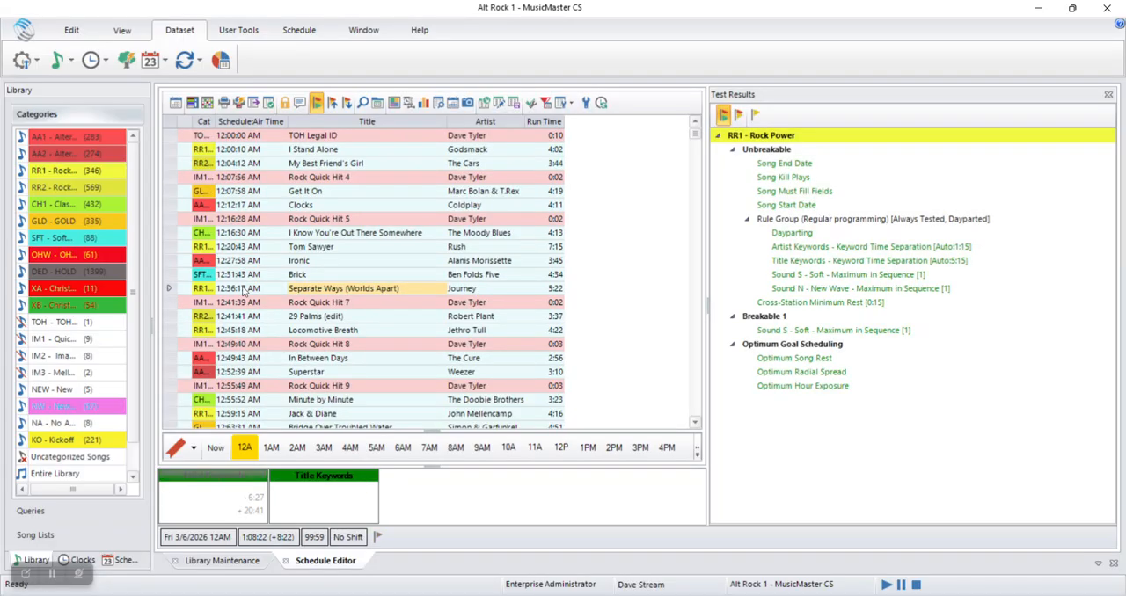
Query RR2 - Rock Secondary instead of RR1 - Rock Power and replace "Separate Ways (Worlds Apart)" with "Suite Madame Blue" by Styx
double_click(381, 292)
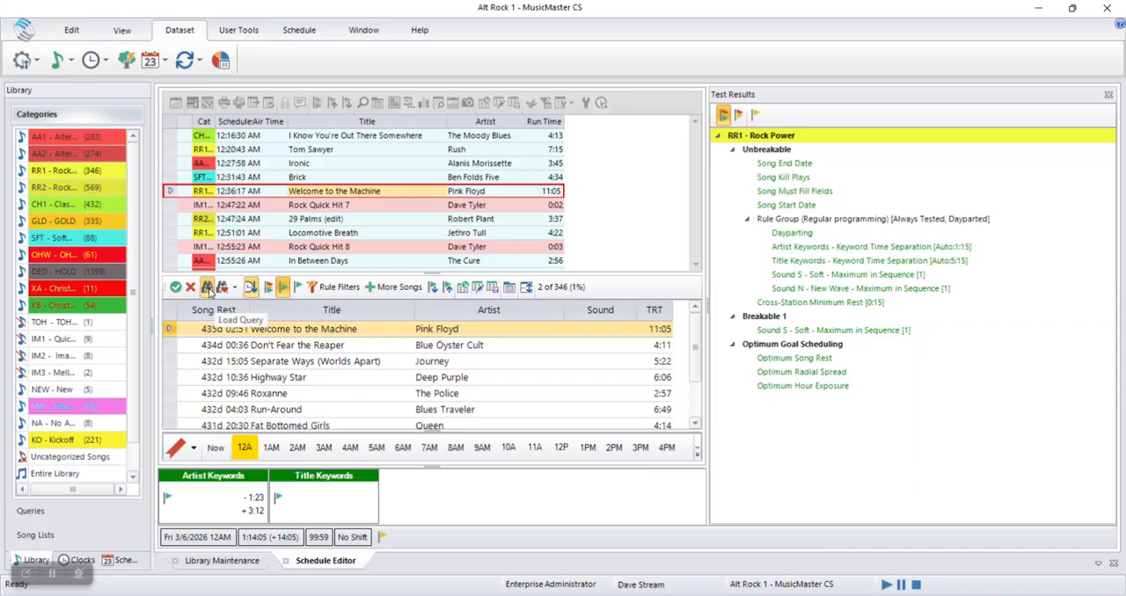
left_click(209, 293)
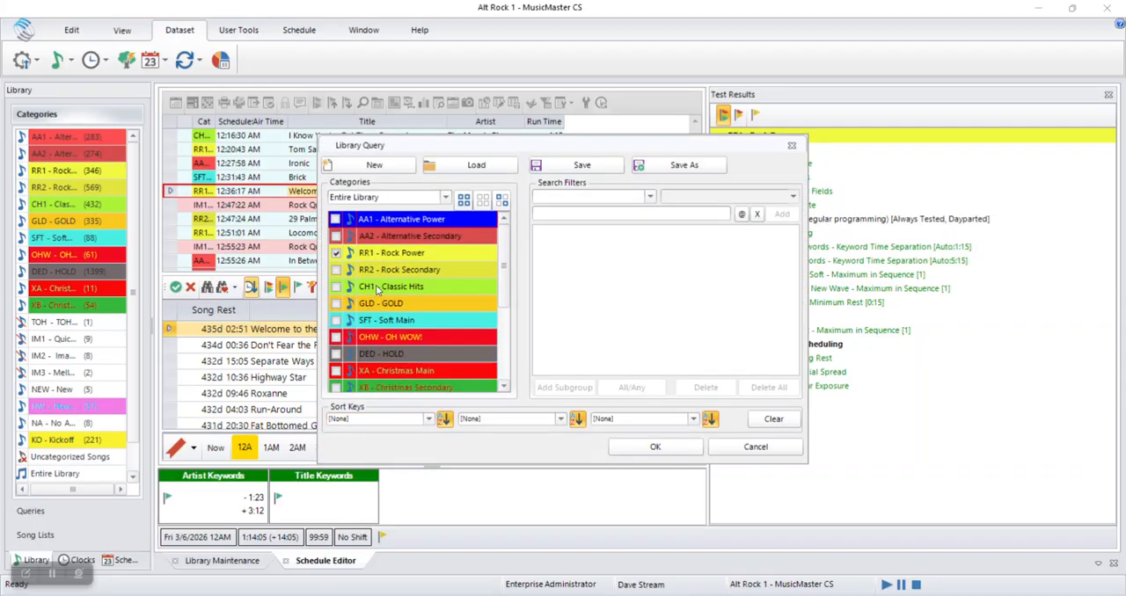
left_click(336, 254)
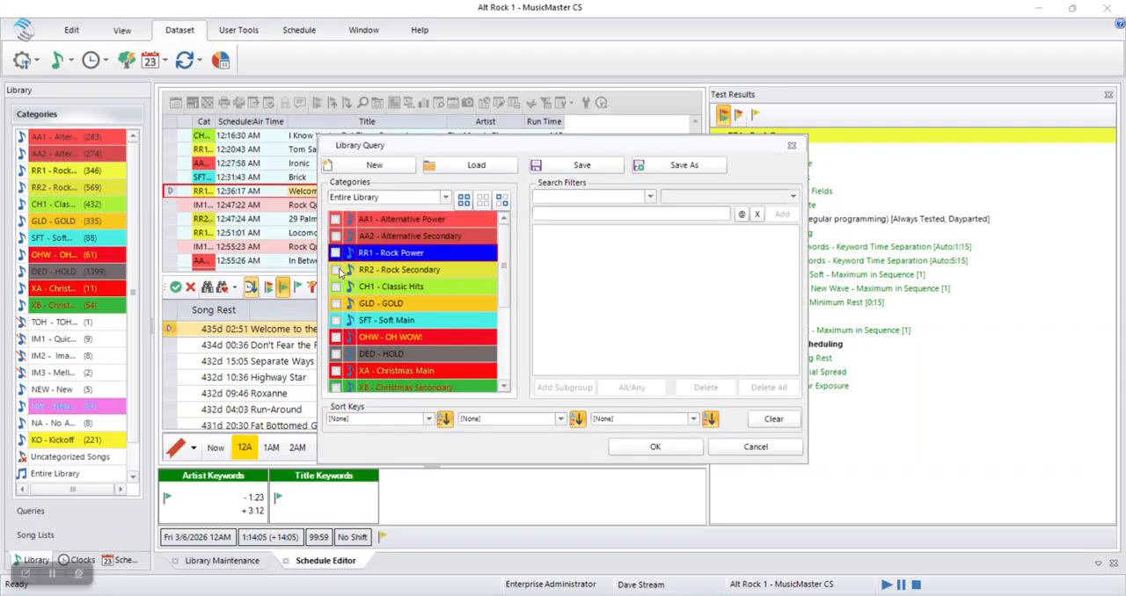
left_click(335, 270)
left_click(674, 456)
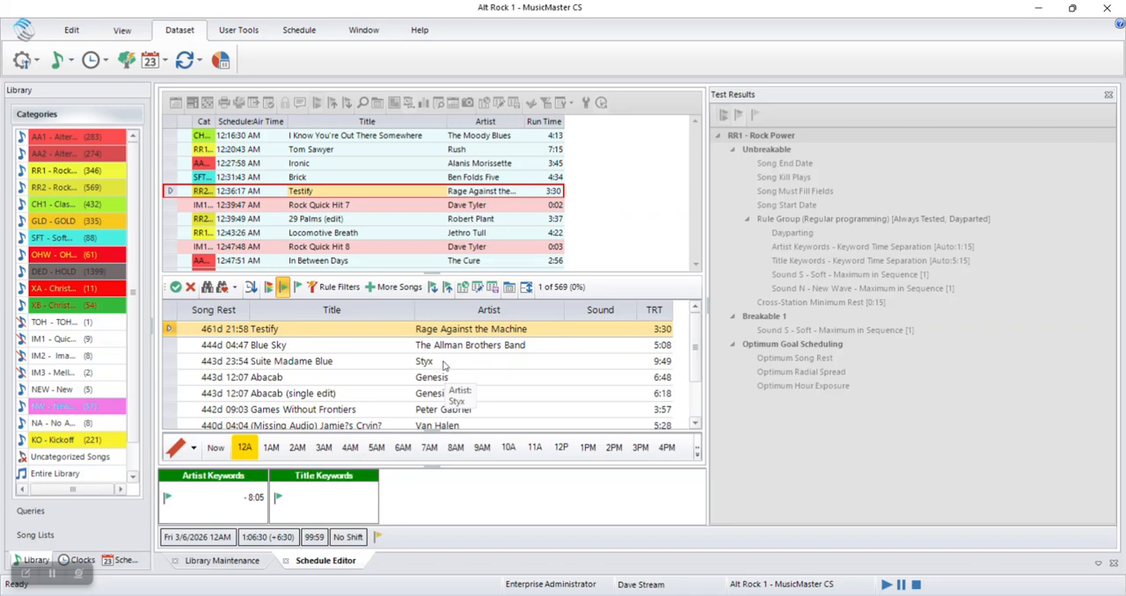
left_click(453, 362)
left_click(176, 288)
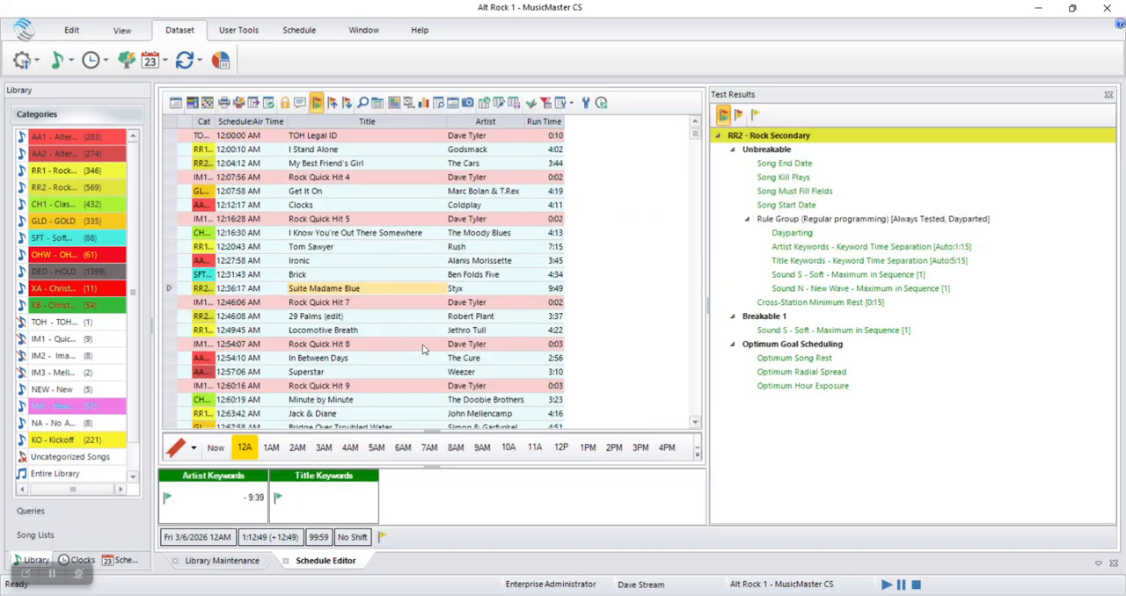
Open a library query for replacing "Suite Madame Blue" and include all categories
key("Return")
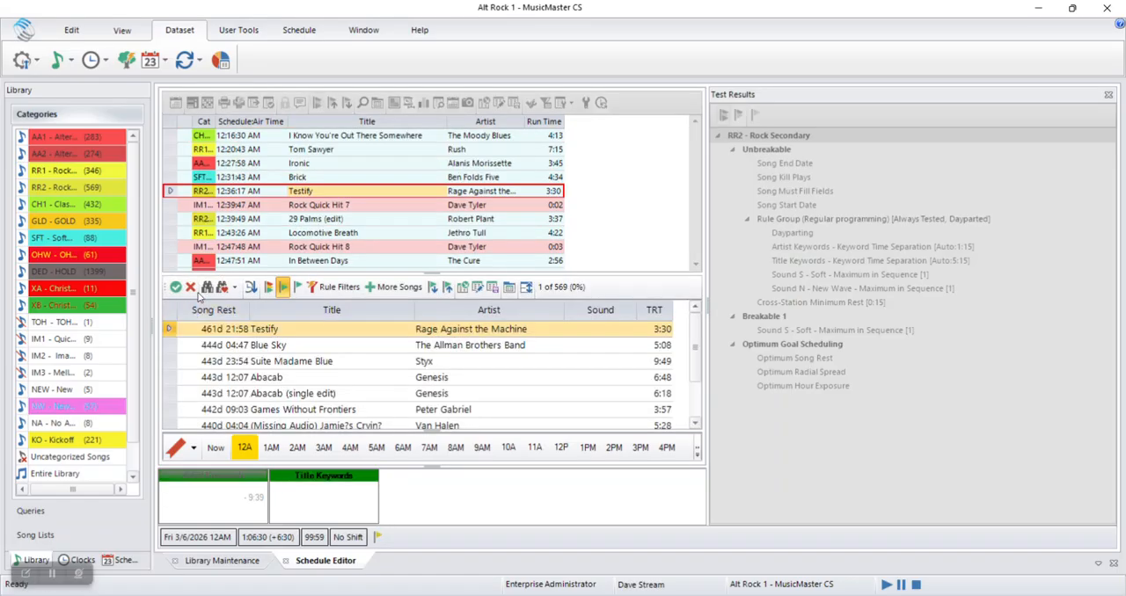
left_click(206, 287)
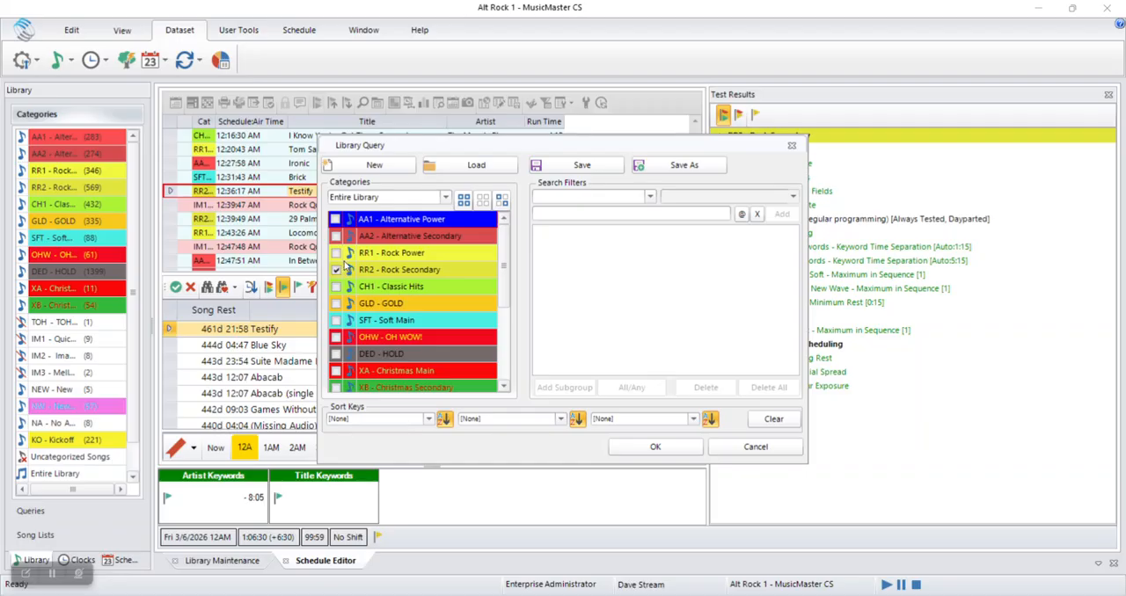
left_click(464, 200)
Add the search filter Artist Equals Journey to the library query
left_click(649, 196)
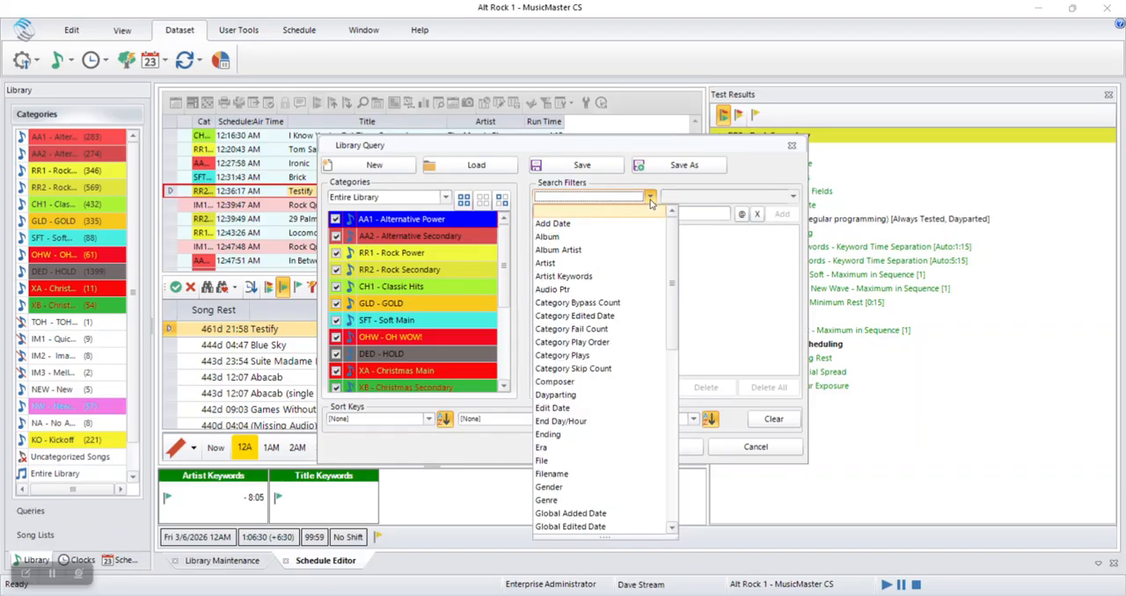
left_click(581, 264)
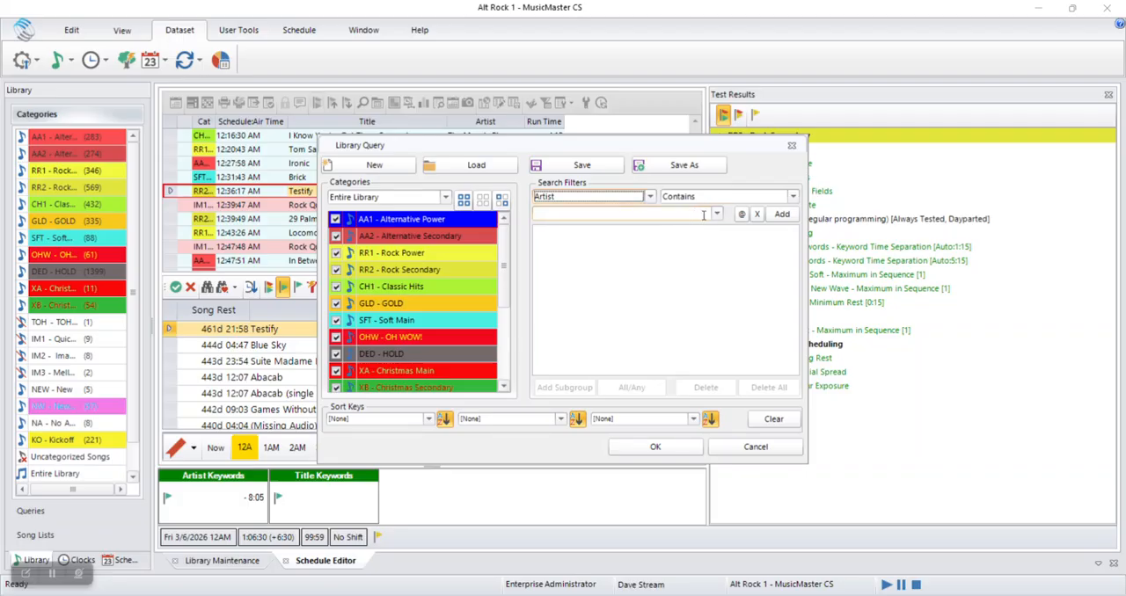
left_click(793, 198)
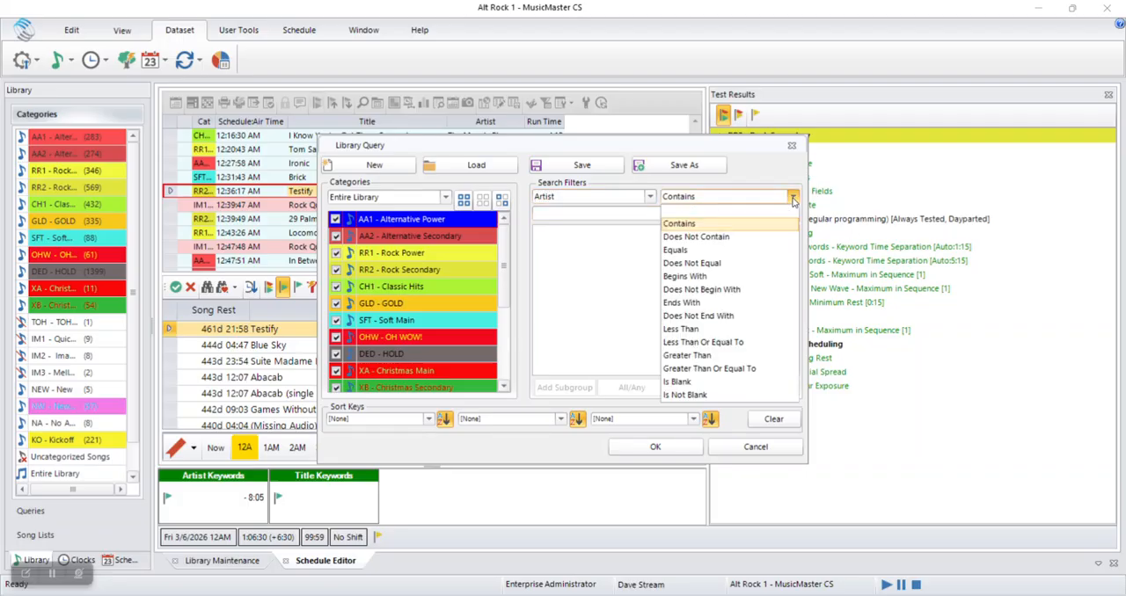
left_click(761, 250)
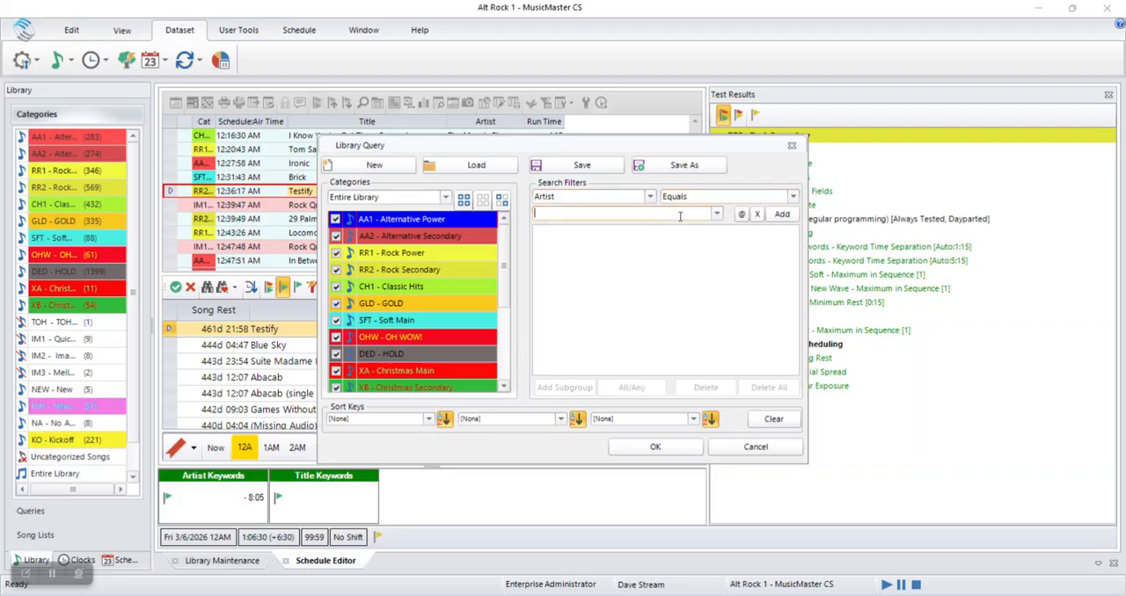
type("Journey")
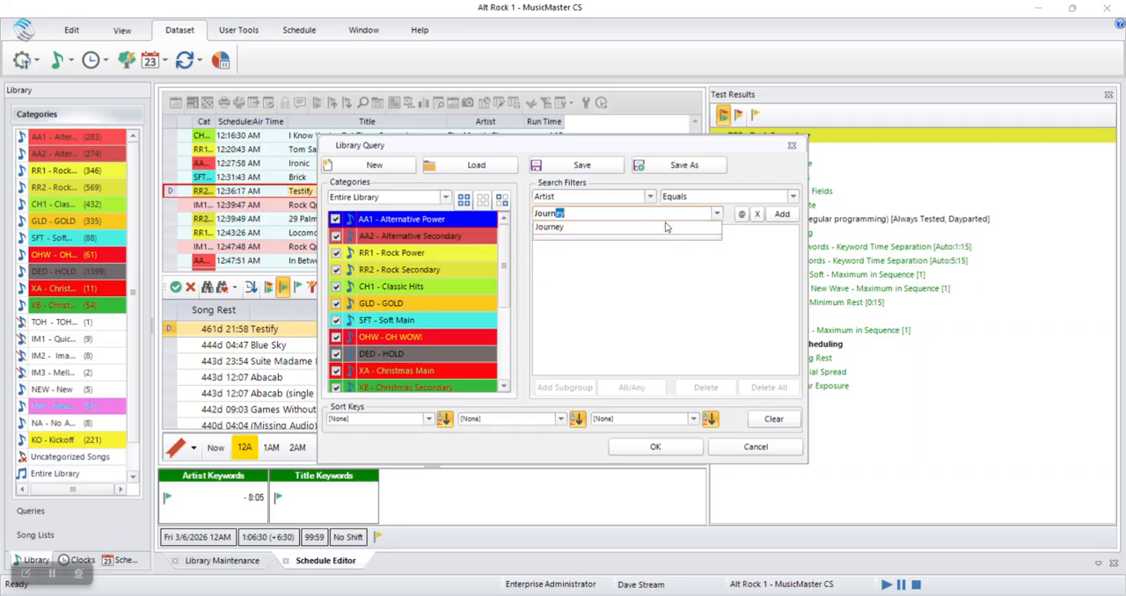
left_click(779, 214)
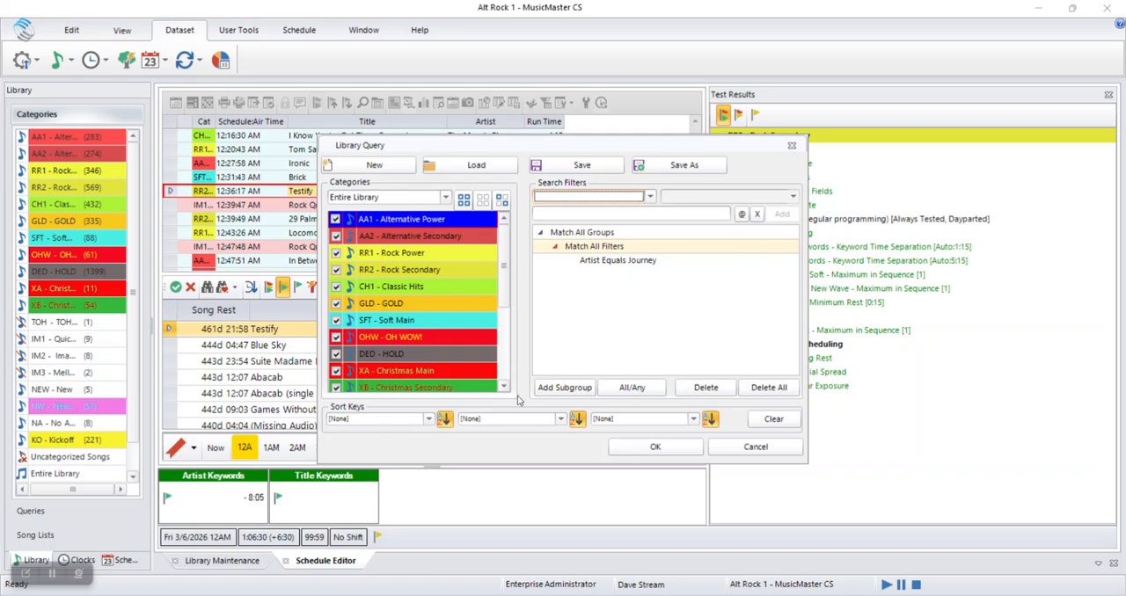
Run the query and replace the 12:36:17 AM song with "Open Arms" by Journey
left_click(652, 447)
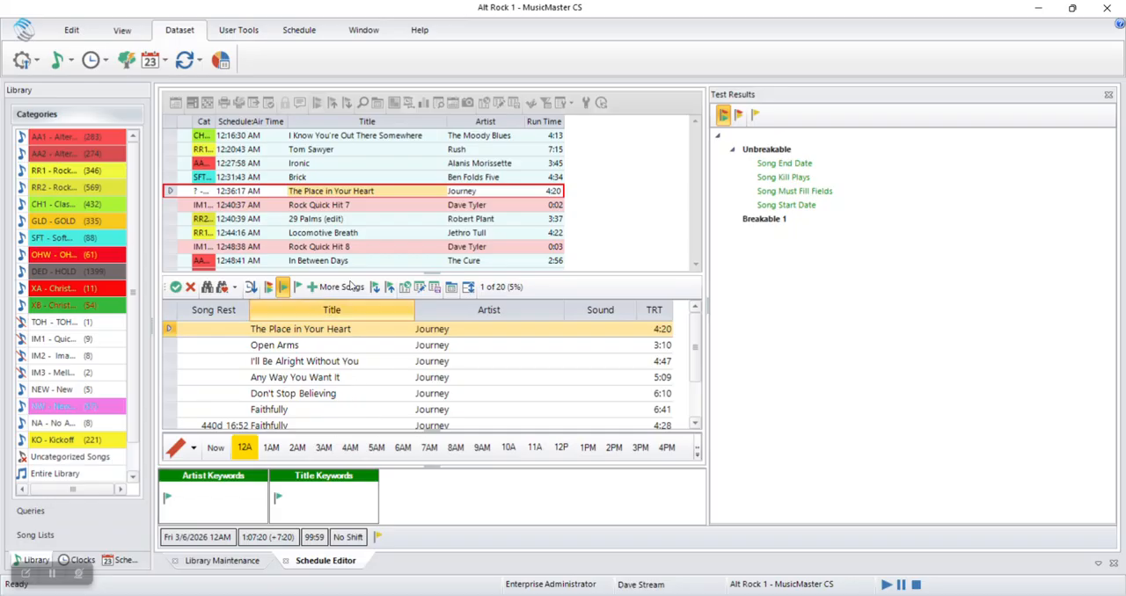
left_click(352, 346)
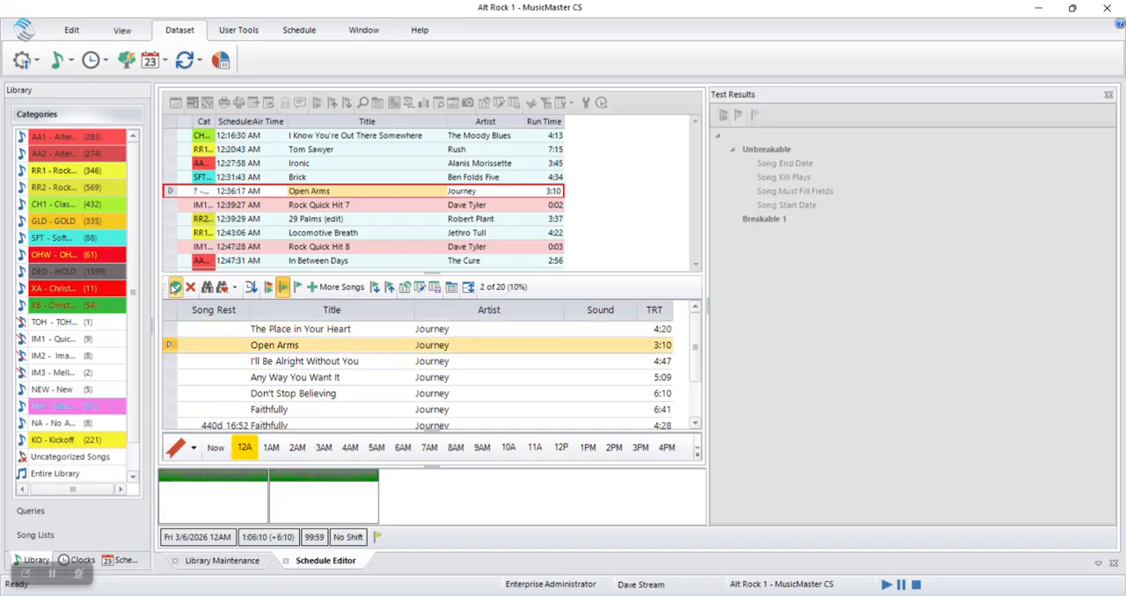
left_click(173, 288)
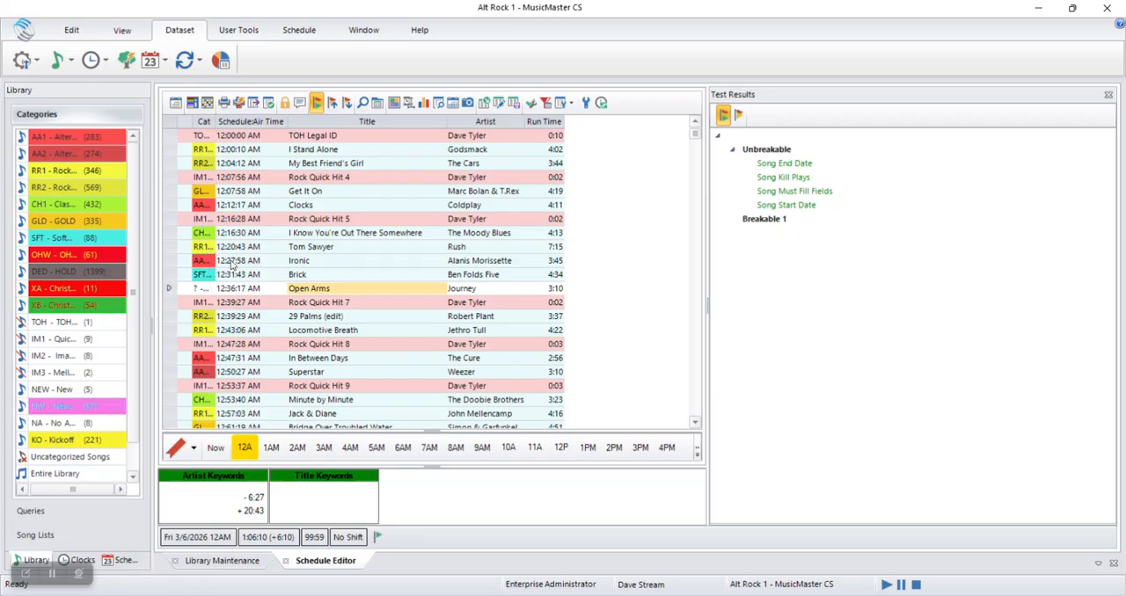
key("Return")
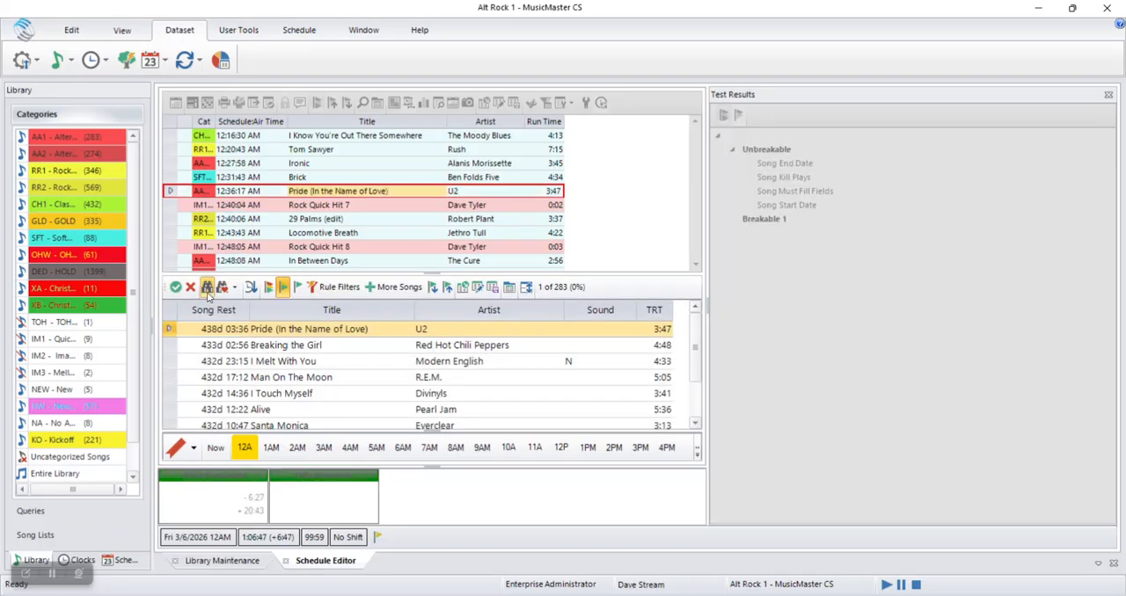
left_click(208, 288)
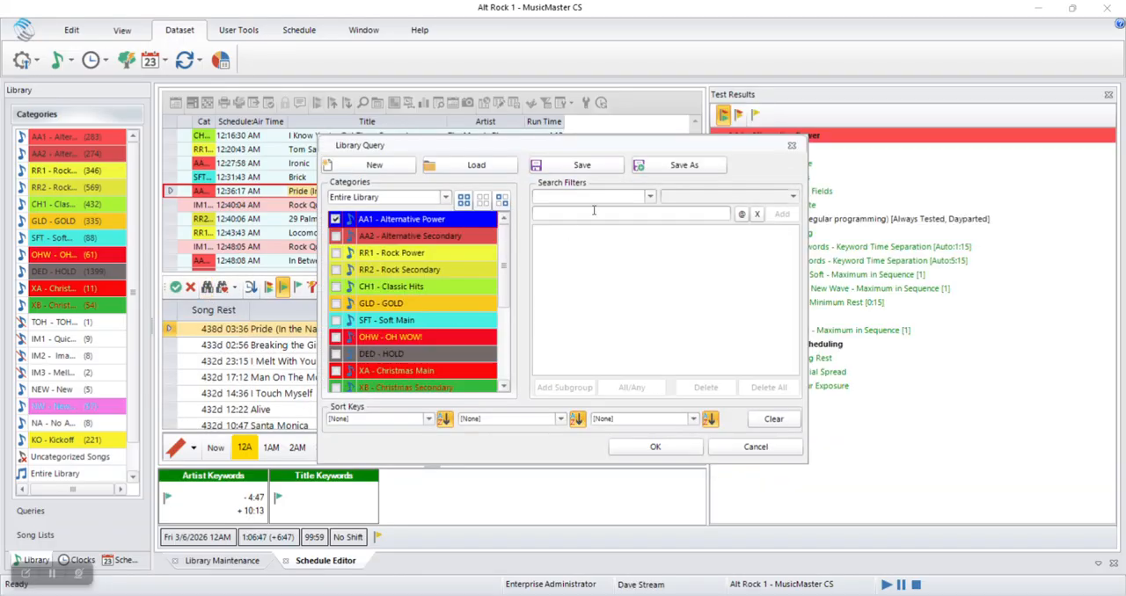
left_click(650, 198)
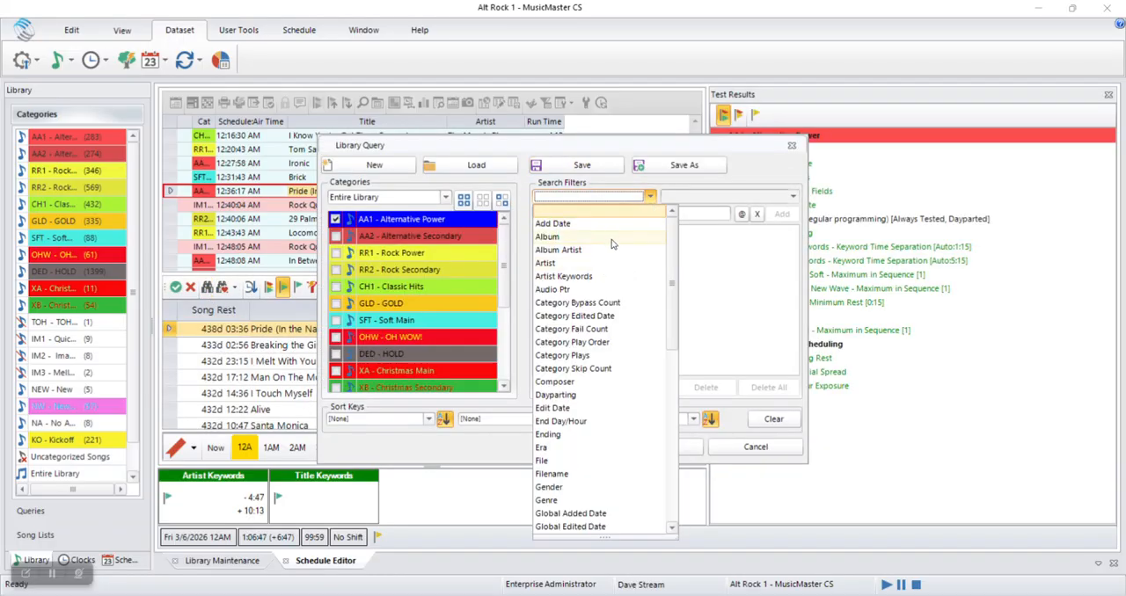
left_click(792, 150)
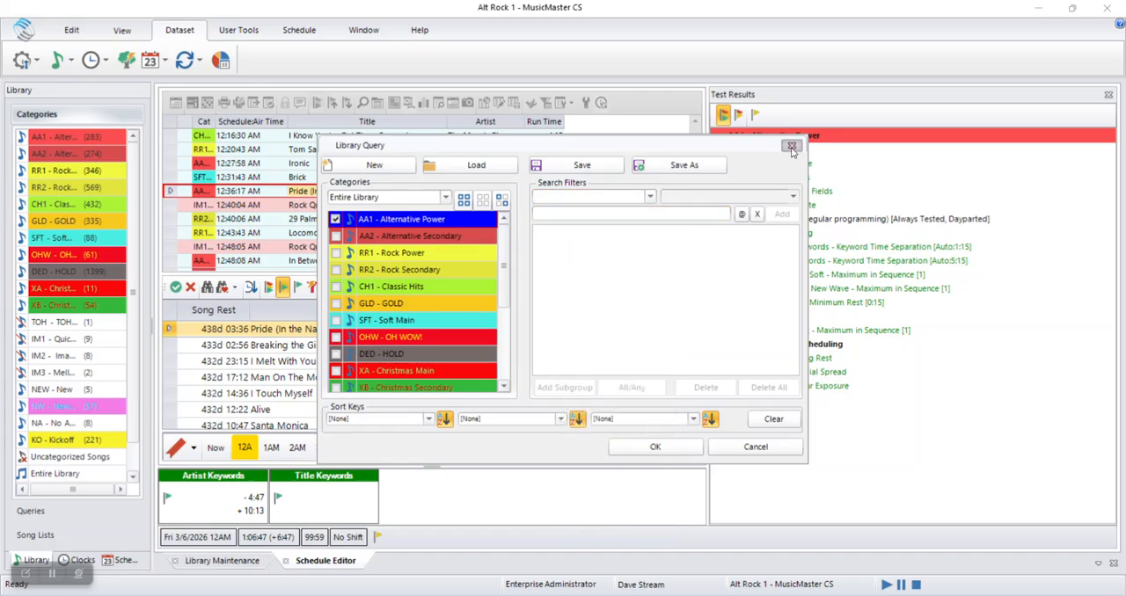
left_click(791, 148)
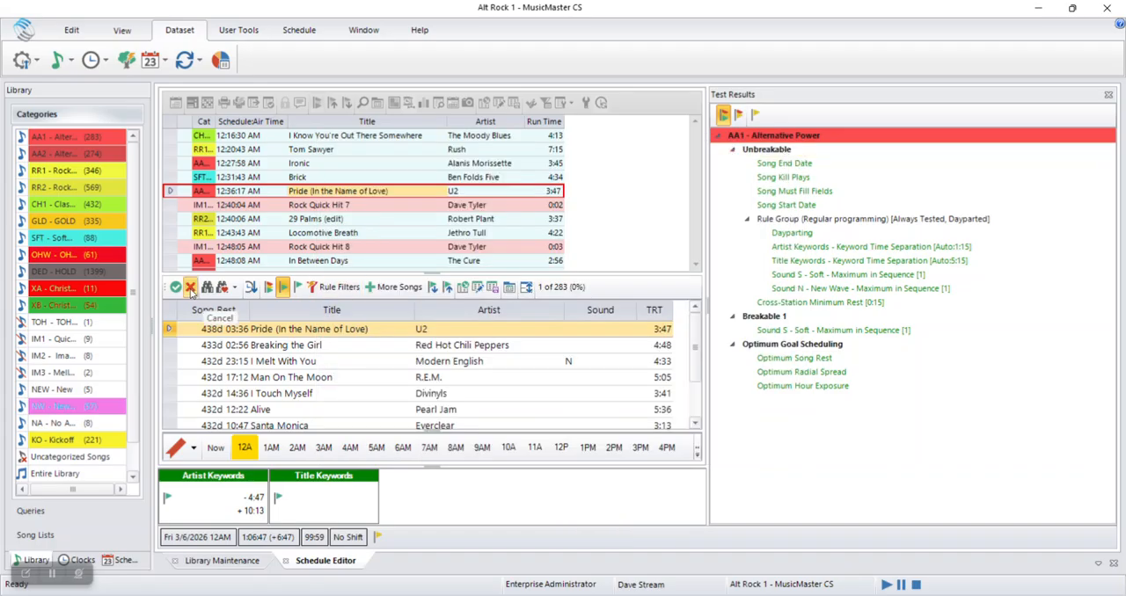
left_click(190, 288)
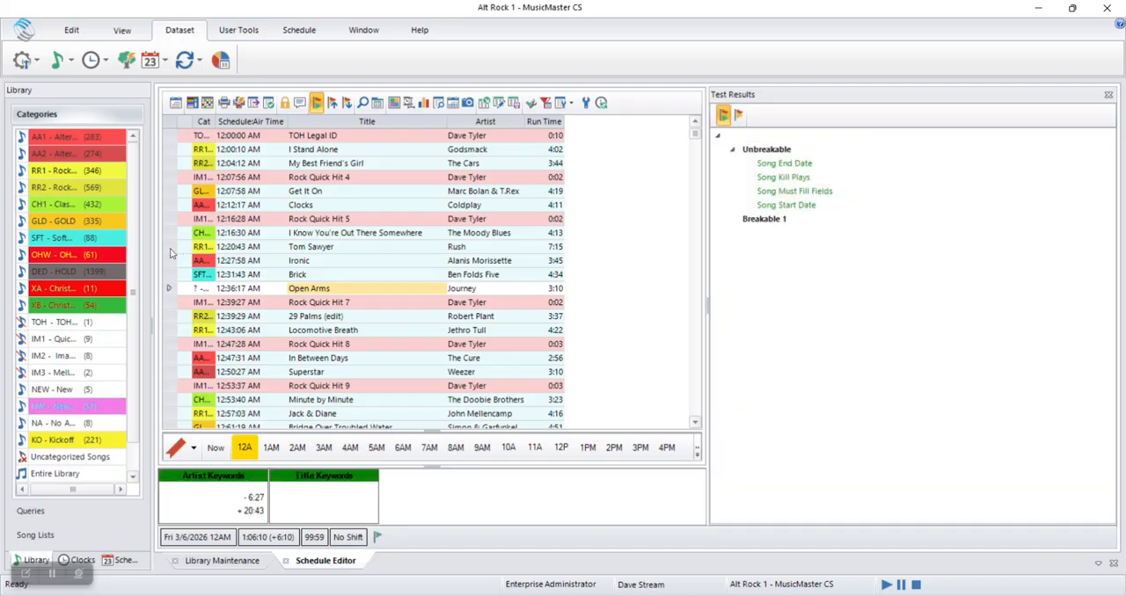
Move "Get It On" from its 12:07:58 AM slot down to between "Tom Sawyer" and "Ironic"
left_click(170, 249)
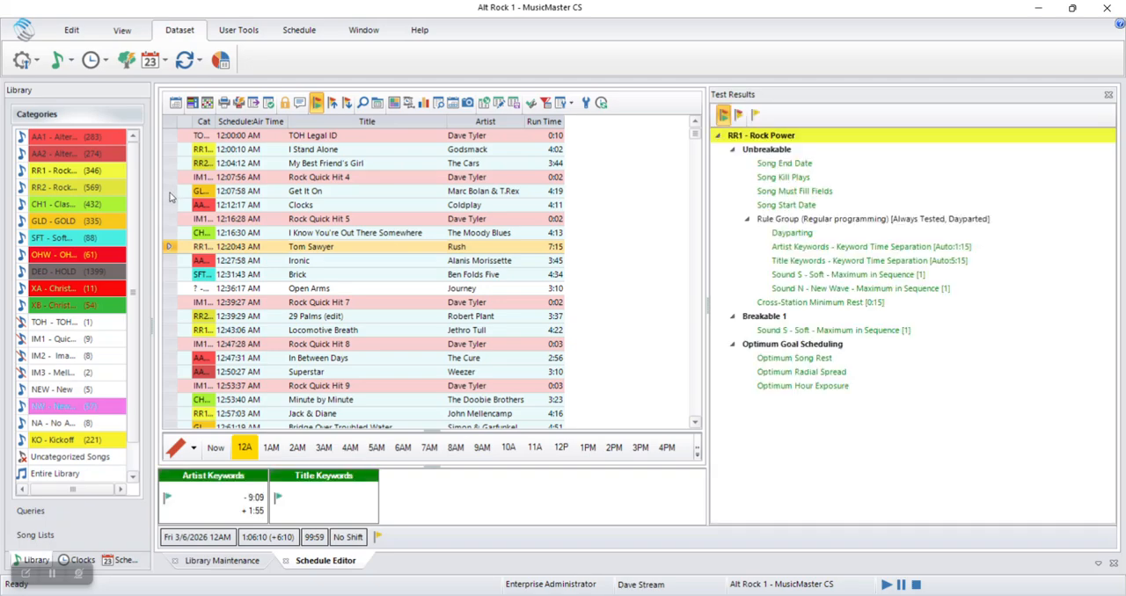
left_click(170, 193)
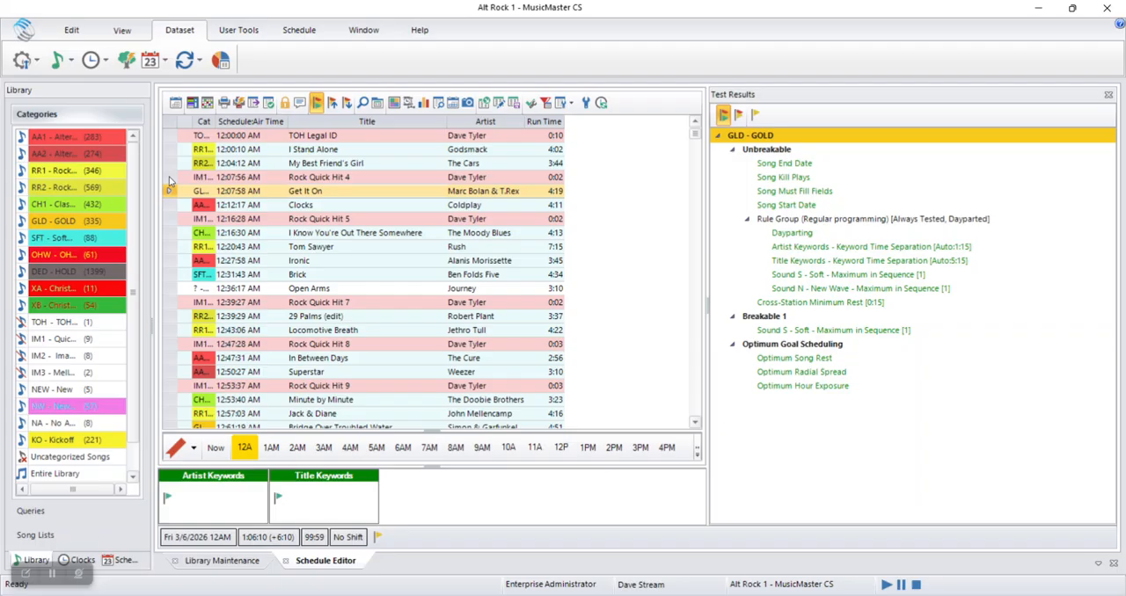
left_click(357, 194)
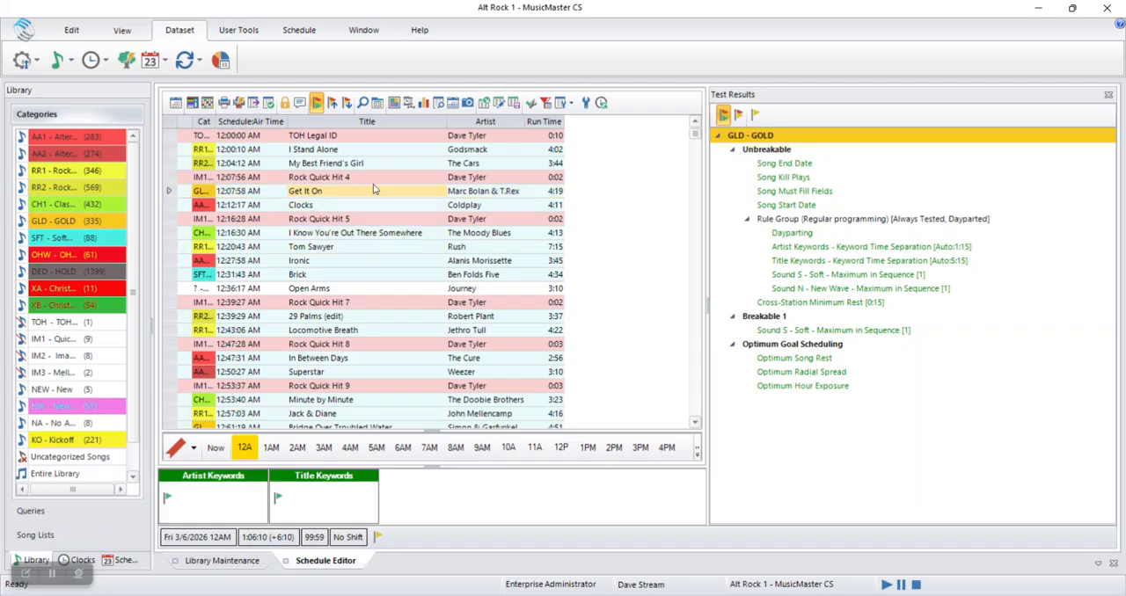
left_click(169, 192)
left_click_drag(168, 192, 172, 250)
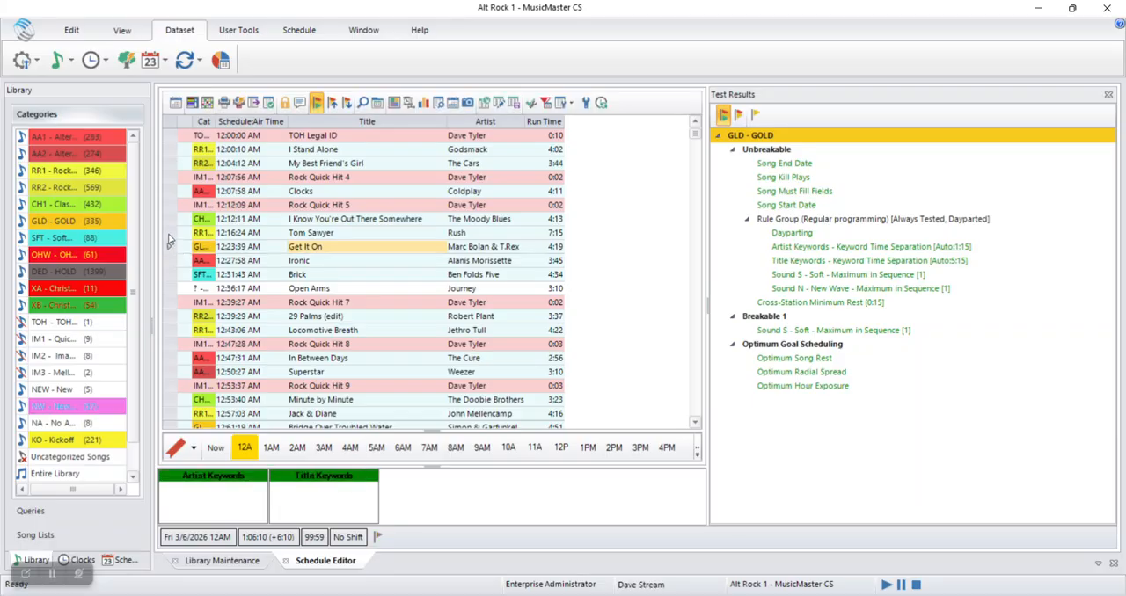
Move "Tom Sawyer" up between "Rock Quick Hit 4" and "Clocks", and swap its position with "Get It On"
left_click(170, 235)
left_click_drag(170, 236, 170, 189)
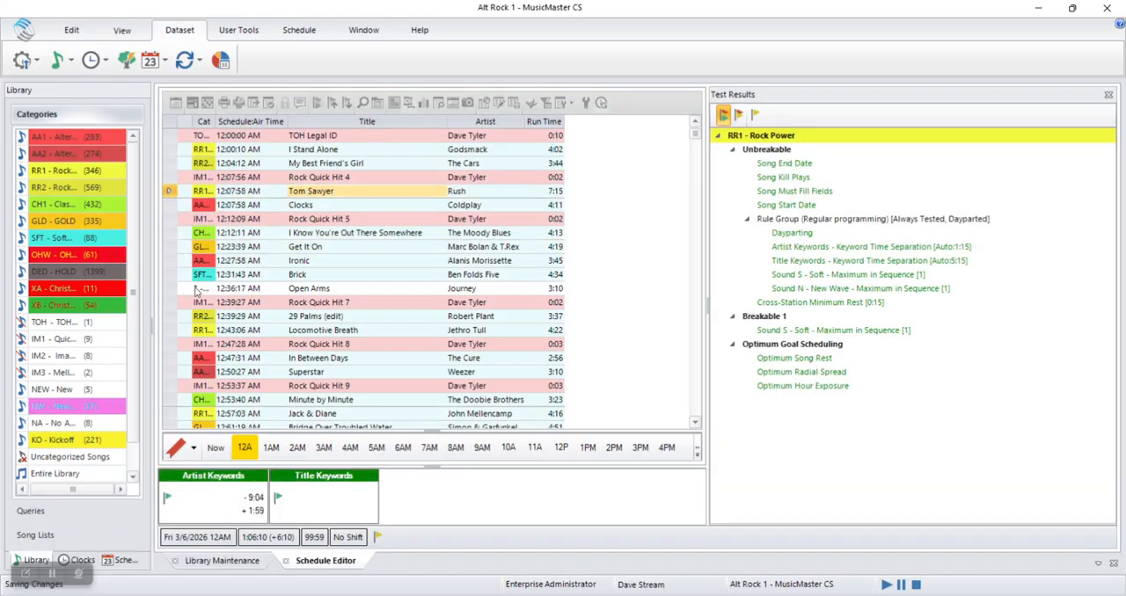
left_click(170, 192)
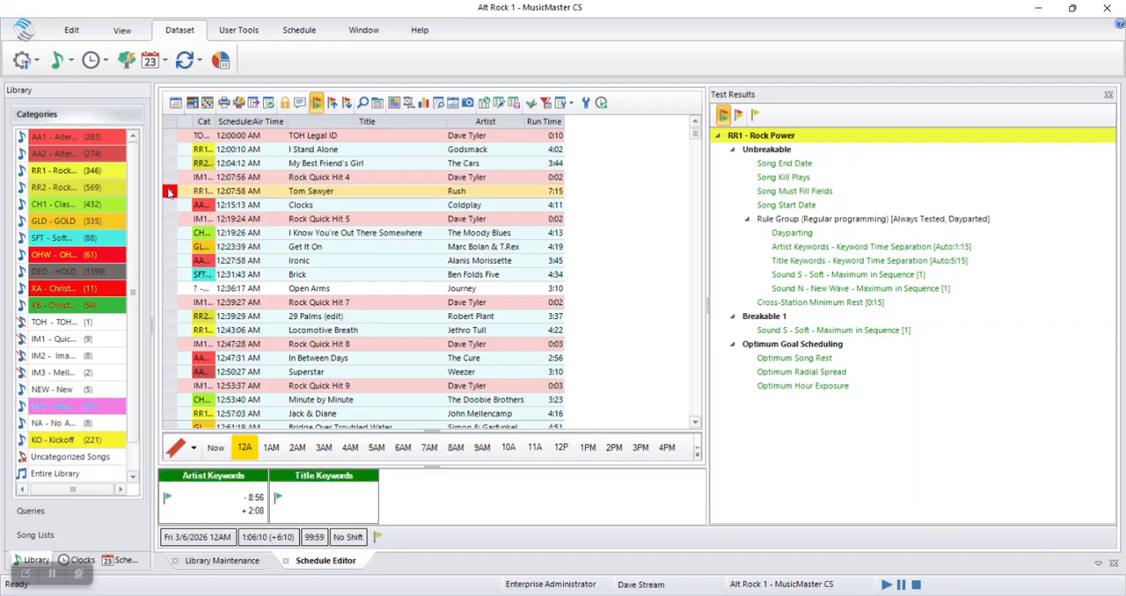
left_click(169, 248)
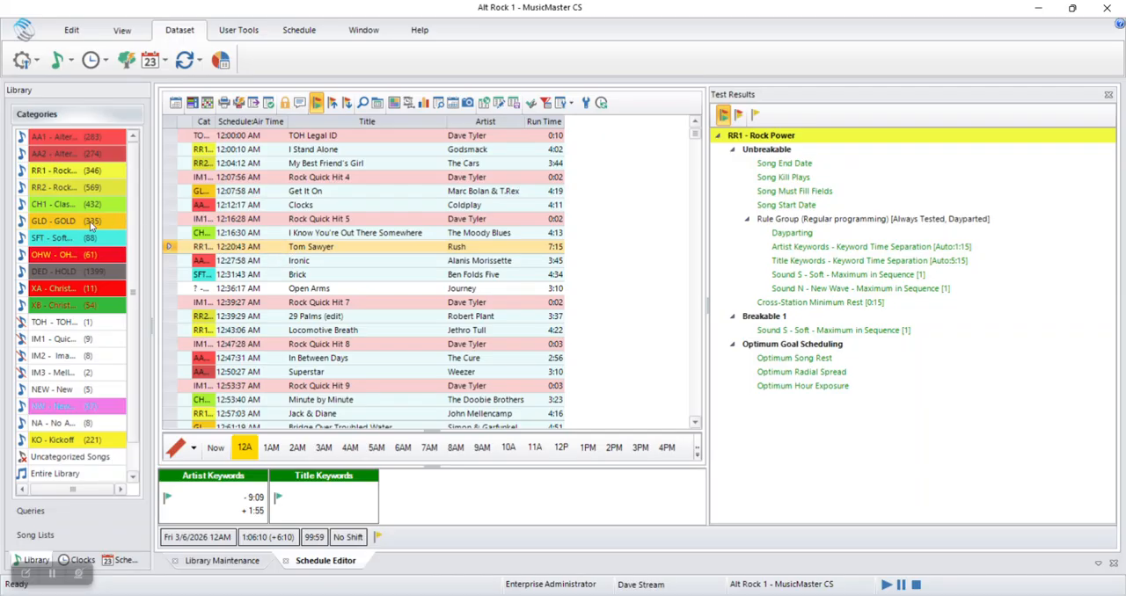
Replace "Tom Sawyer" in the 12:20:43 AM slot with an unscheduled fixed element of the GLD - GOLD category
left_click(73, 222)
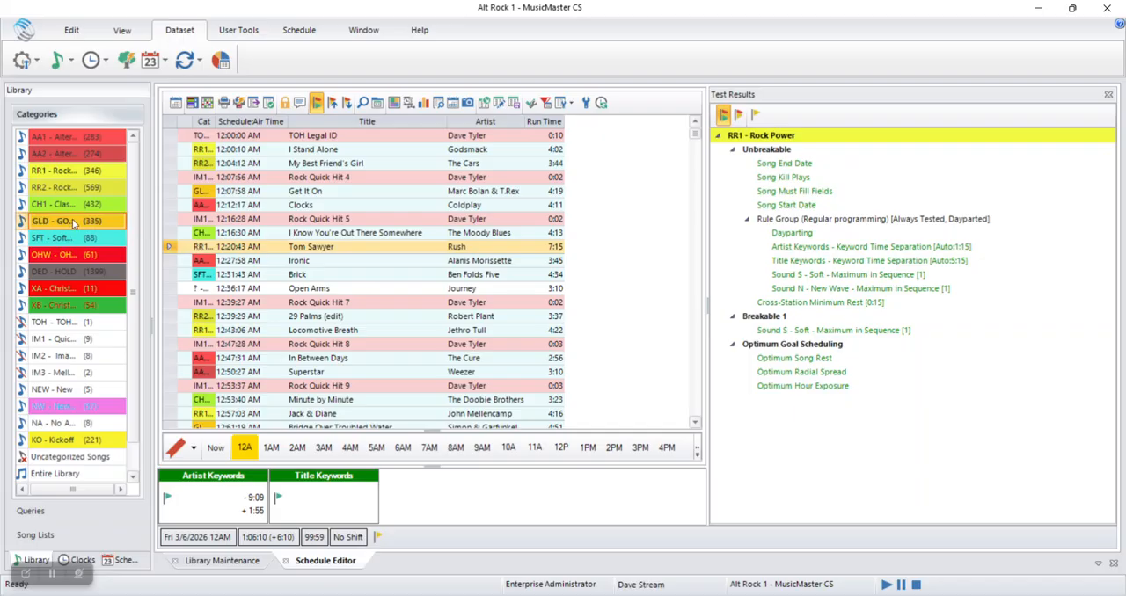
left_click_drag(55, 225, 384, 256)
left_click(390, 250)
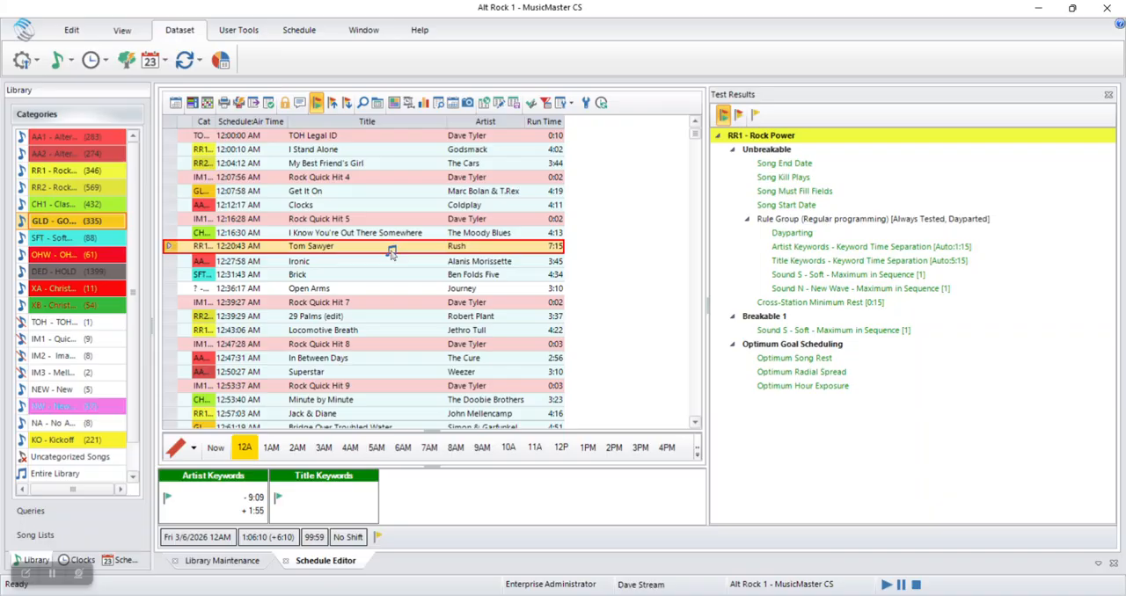
left_click_drag(391, 253, 396, 247)
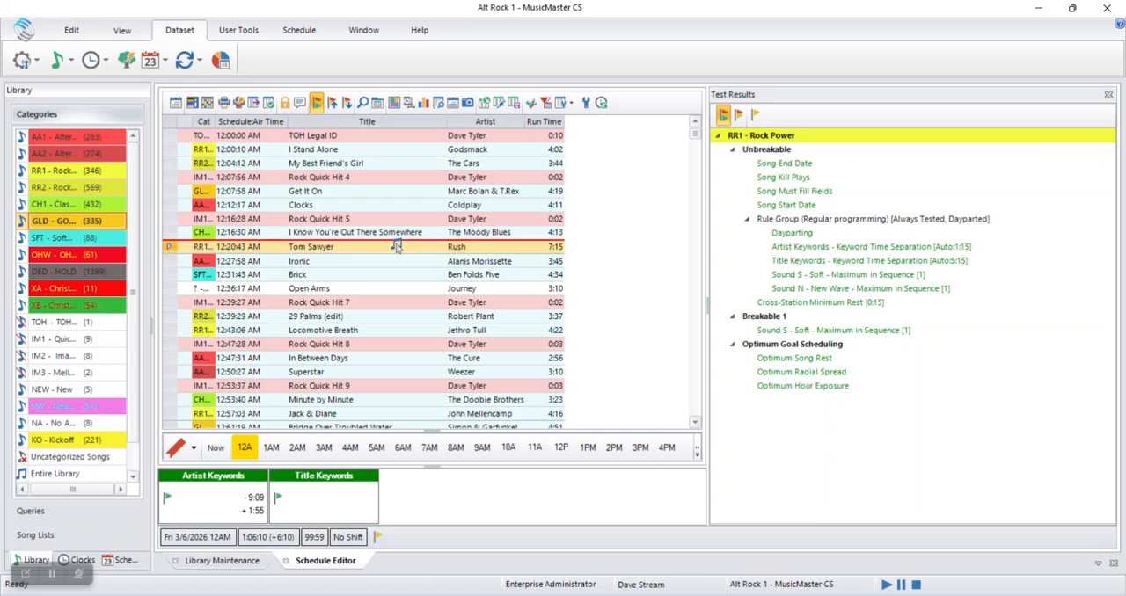
left_click_drag(395, 247, 396, 253)
key("Delete")
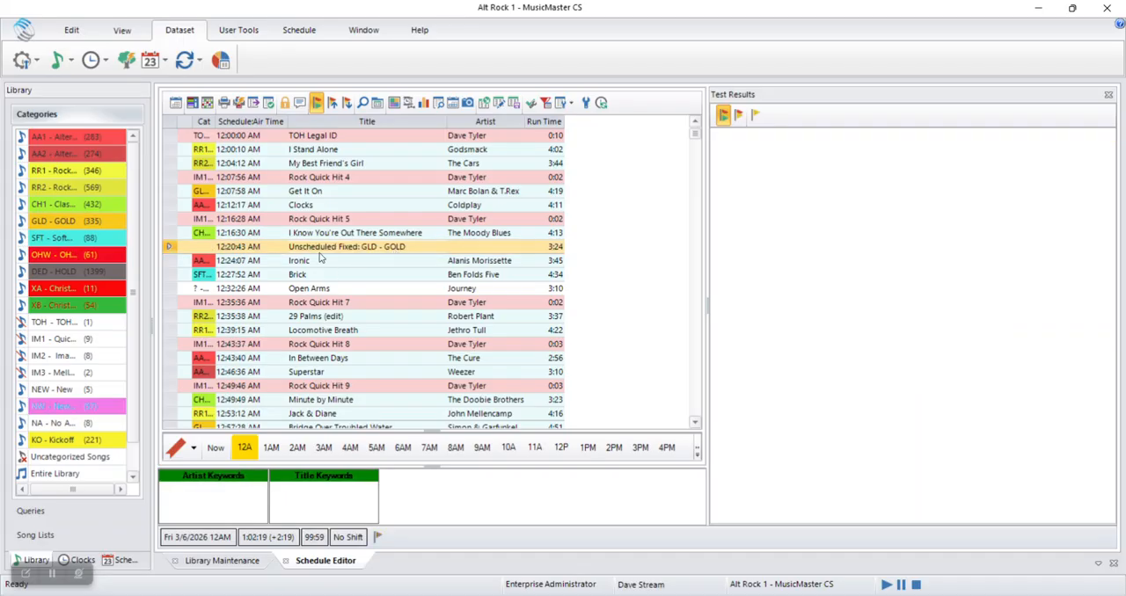
Schedule "(I Can't Get No) Satisfaction" by The Rolling Stones in the unscheduled GLD - GOLD element
left_click(321, 250)
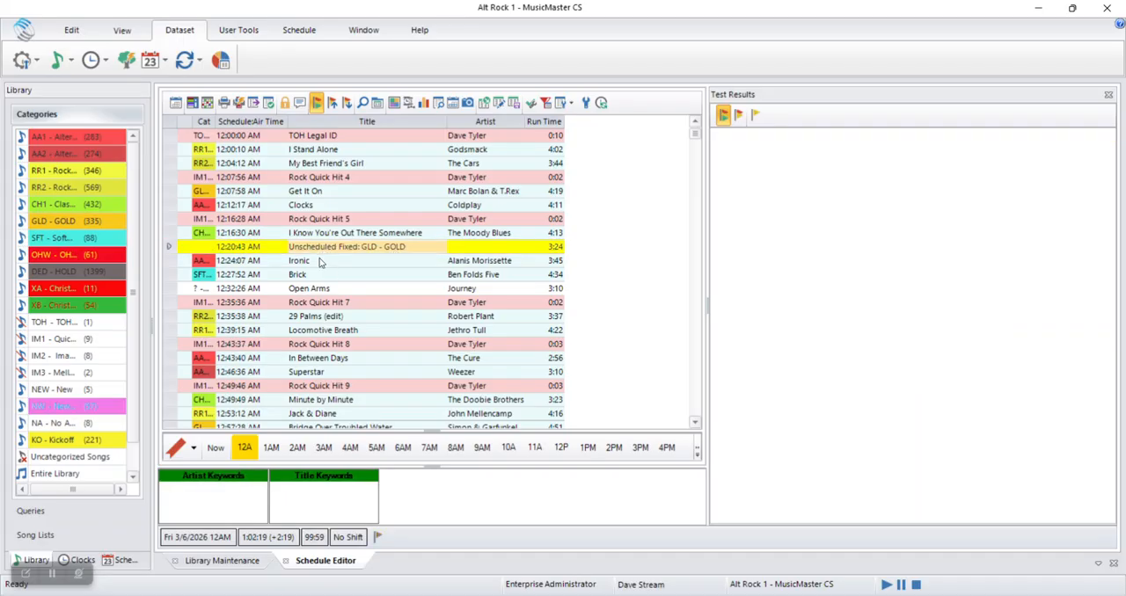
double_click(413, 249)
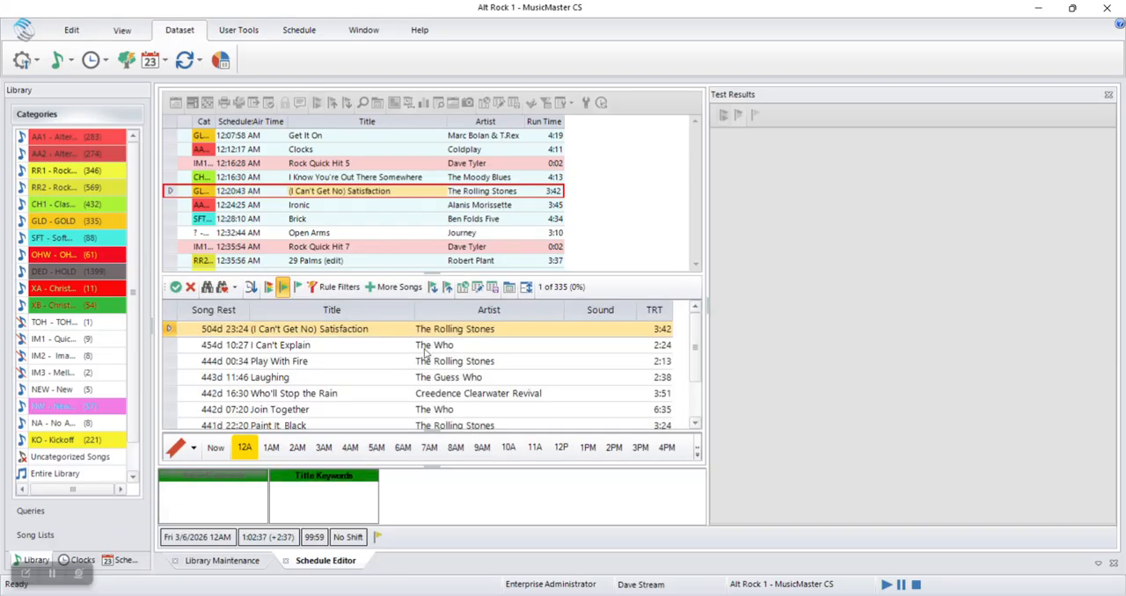
left_click(176, 288)
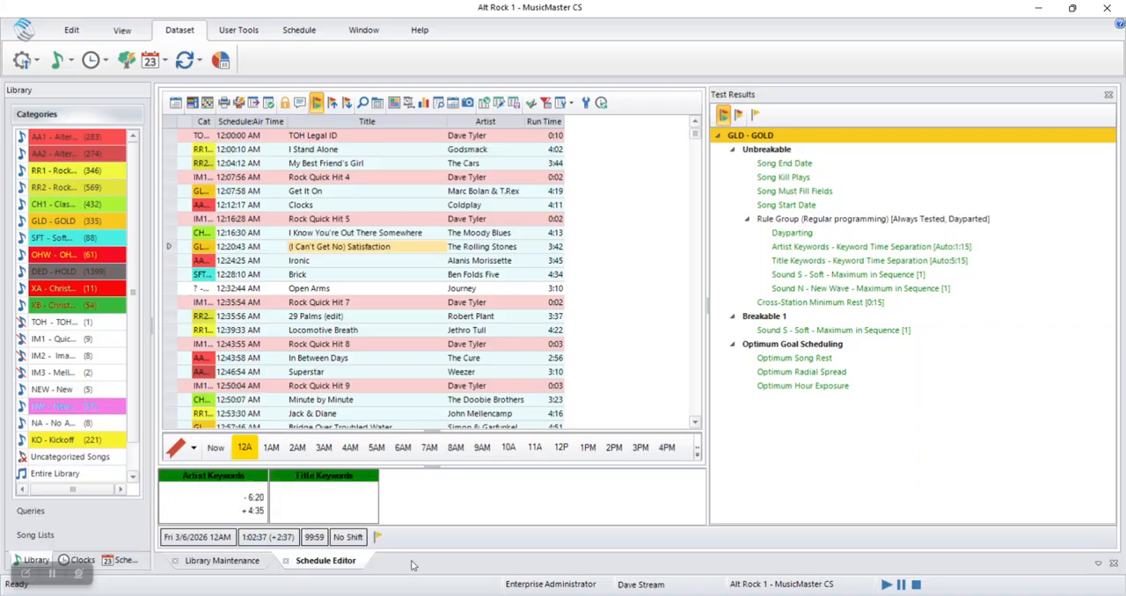
left_click(241, 563)
left_click(312, 562)
left_click(240, 563)
left_click(316, 561)
left_click(242, 562)
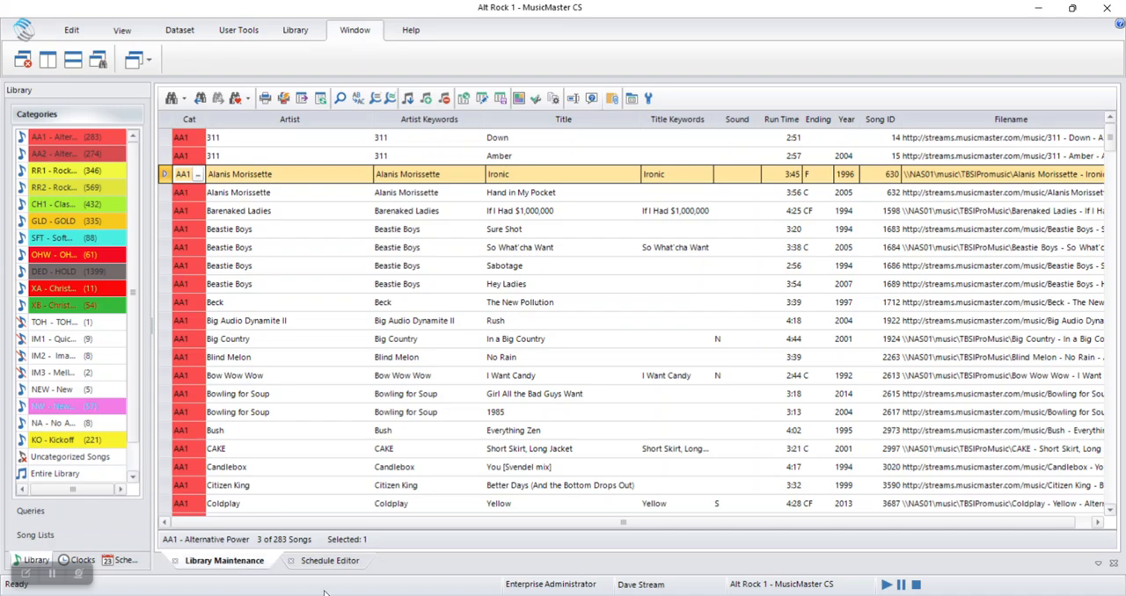
left_click(331, 564)
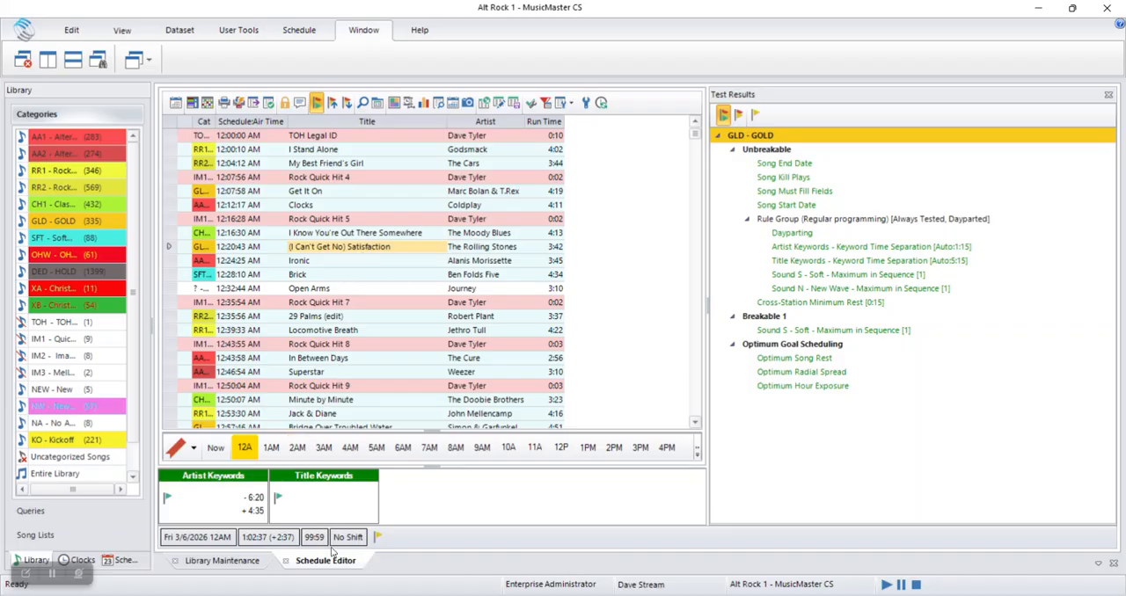
Replace "(I Can't Get No) Satisfaction" in the schedule with "No Rain" by Blind Melon, taken from Library Maintenance
left_click(225, 561)
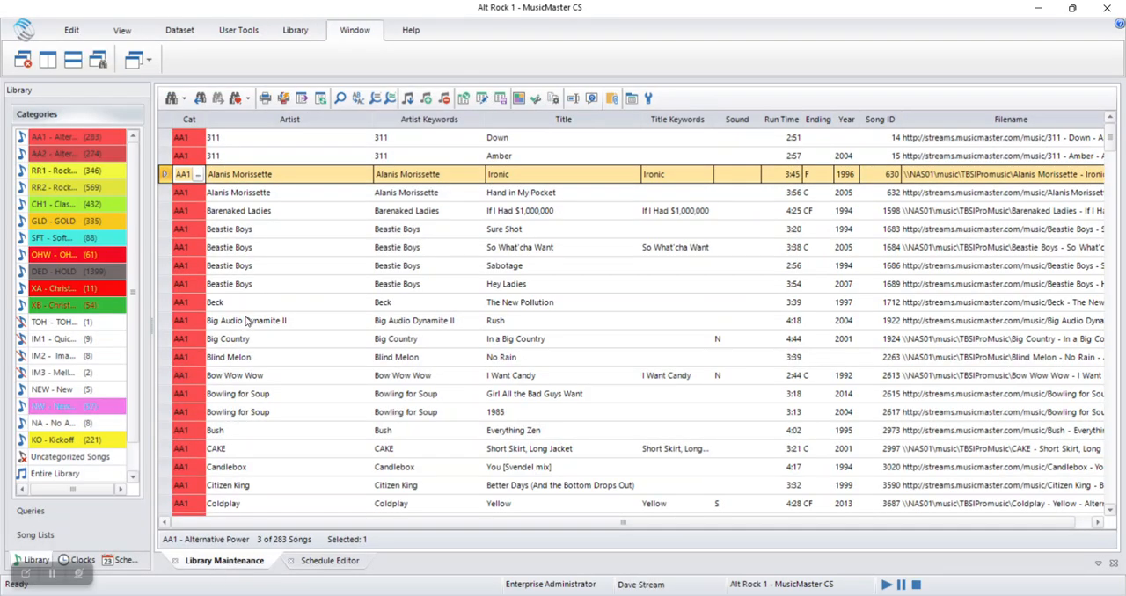
left_click(164, 357)
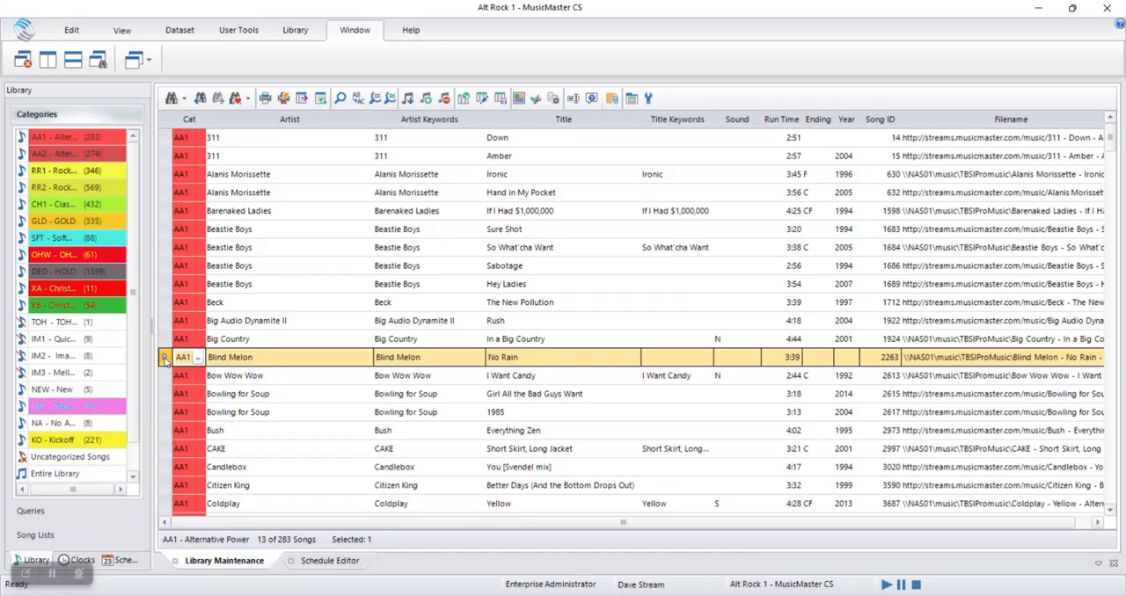
left_click_drag(165, 358, 355, 192)
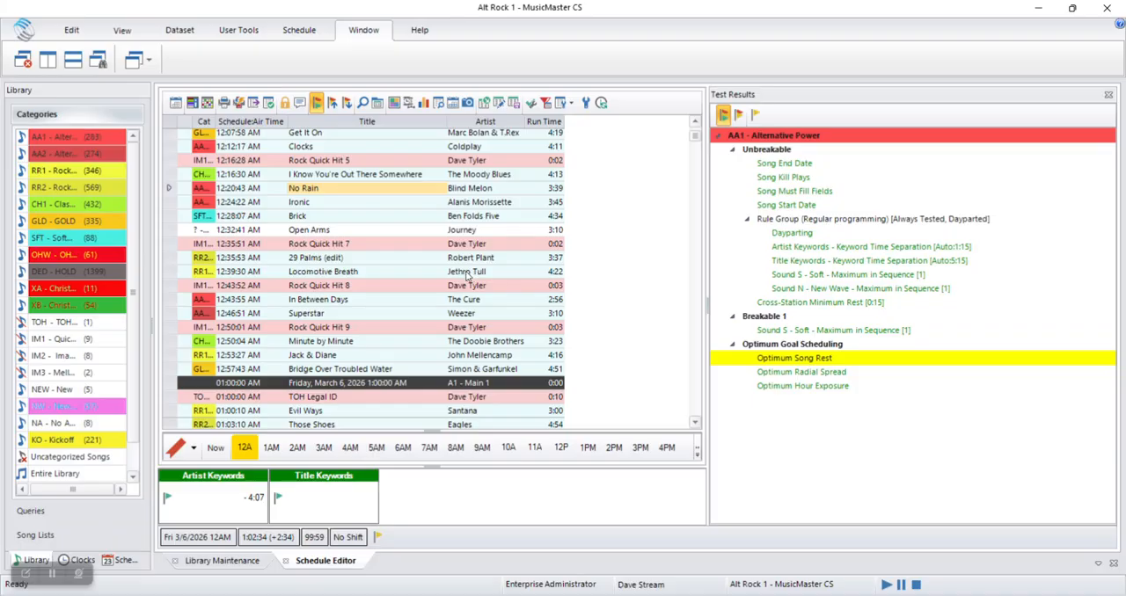
Replace "Open Arms" in the 12:32:41 AM slot with "Pride (In the Name of Love)" by U2 from the replacement list
double_click(422, 231)
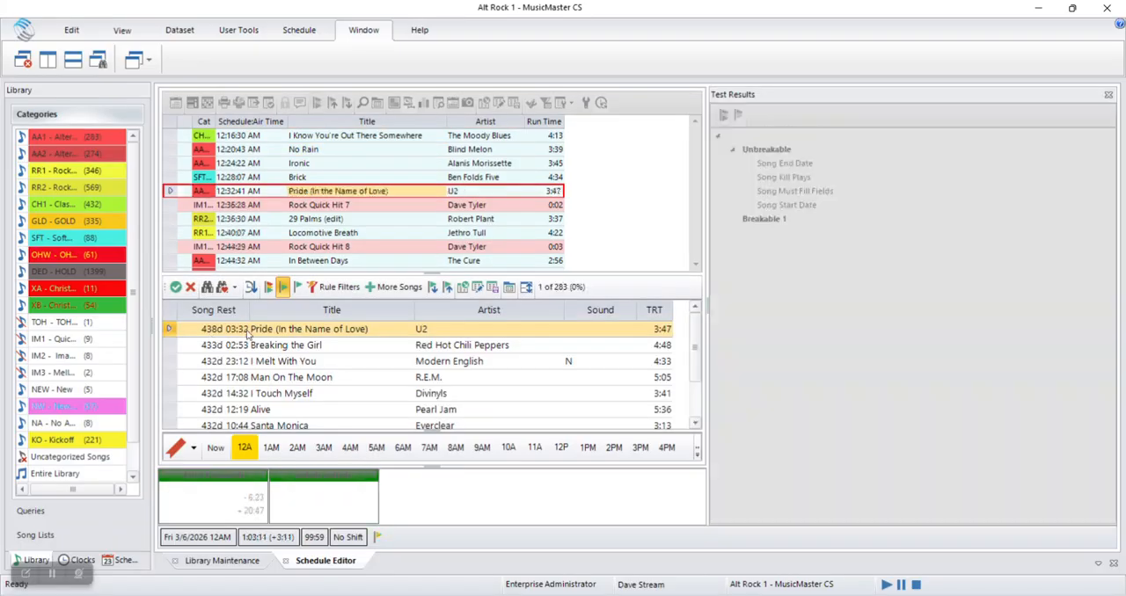
left_click(176, 287)
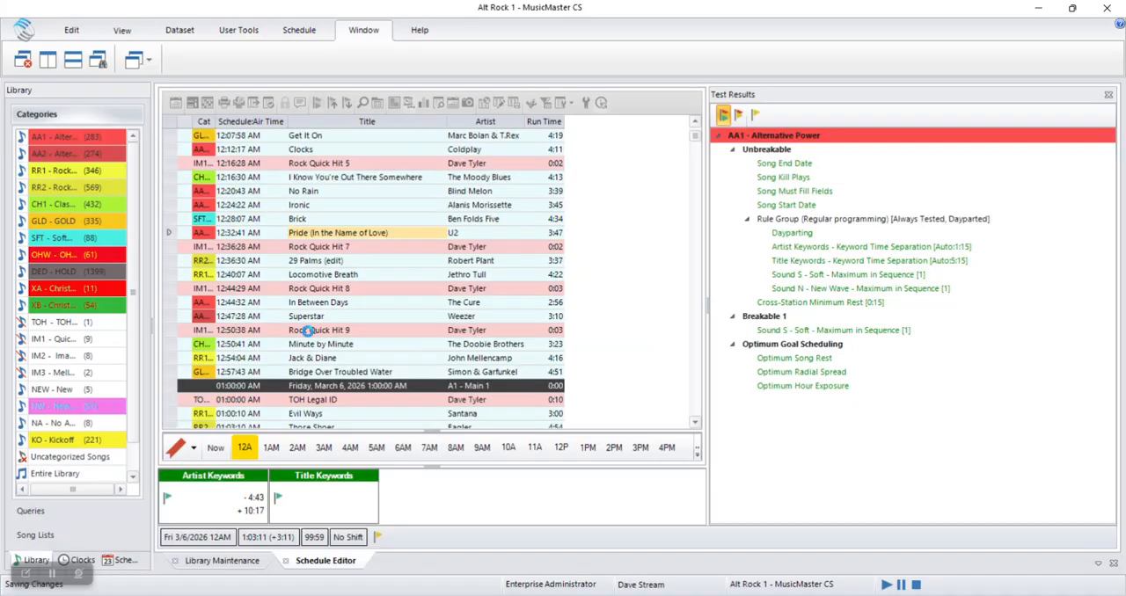
Start a library query for artist Journey from the "Pride (In the Name of Love)" element and include all music categories
left_click(481, 236)
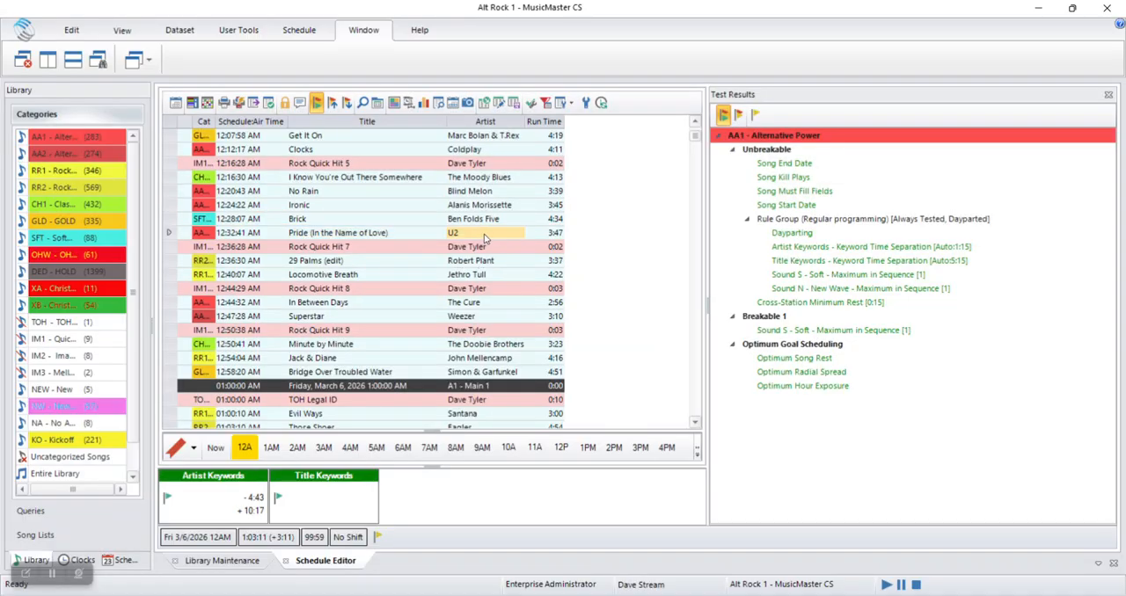
type("Journey")
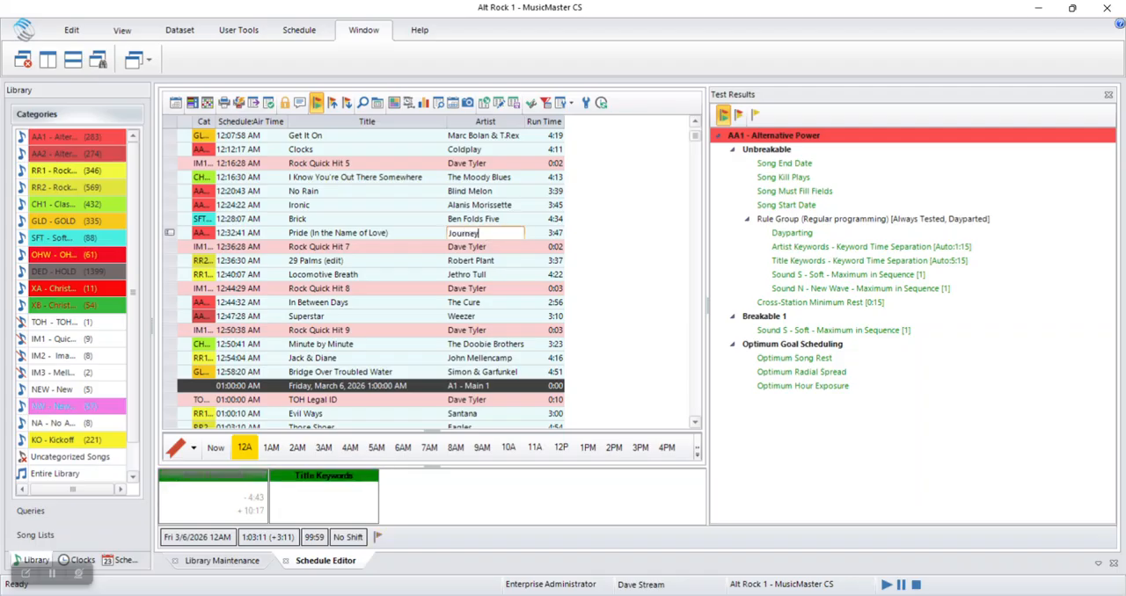
key("Return")
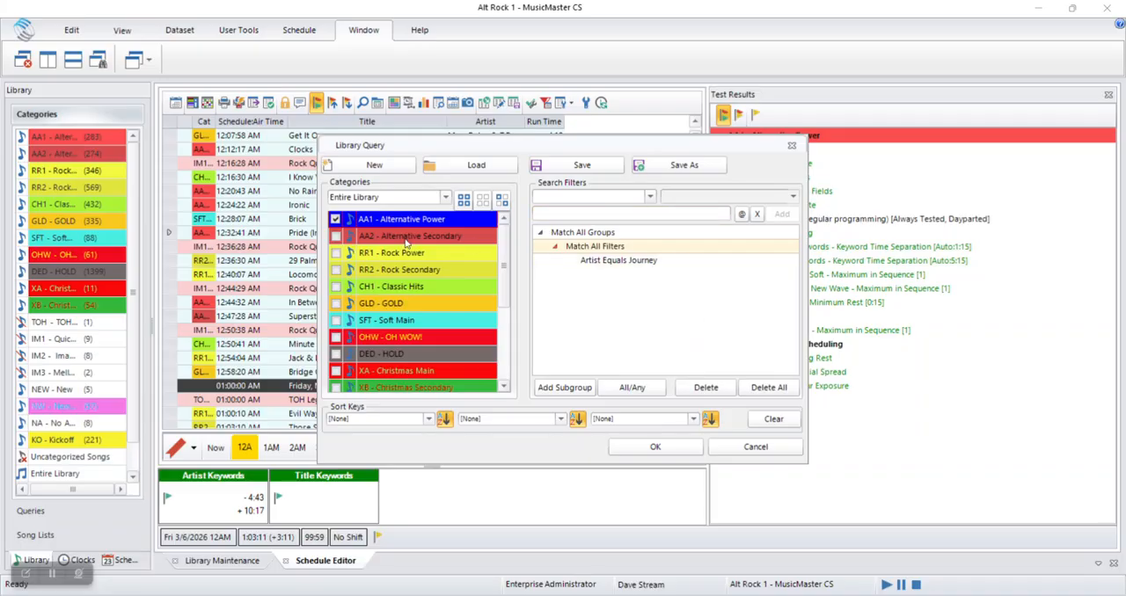
left_click(446, 198)
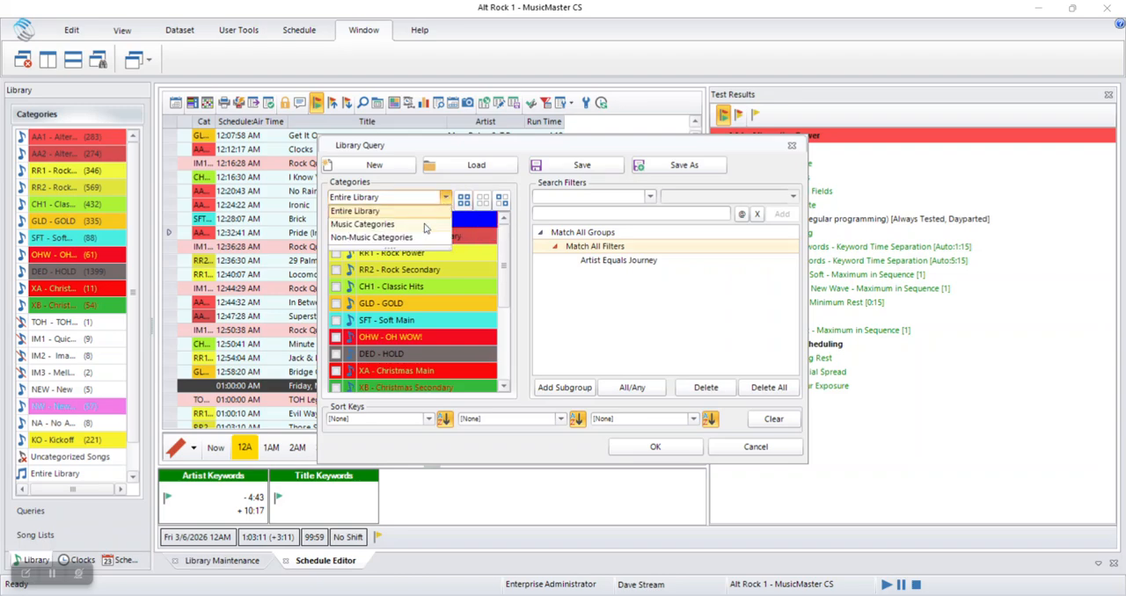
left_click(426, 224)
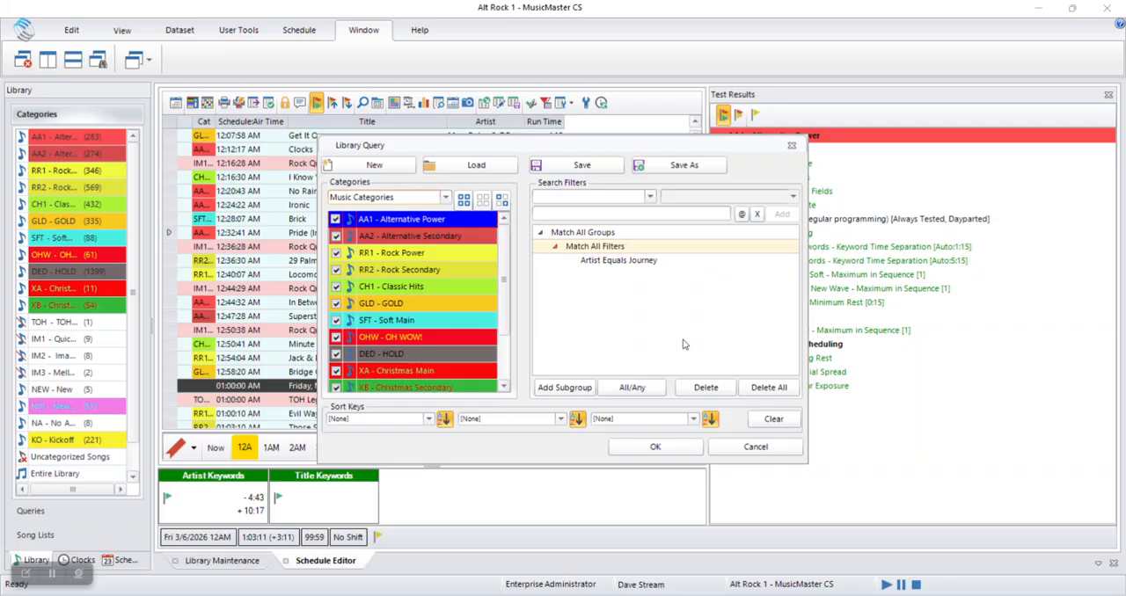
Run the query and schedule "Faithfully" by Journey in the 12:32:41 AM slot
left_click(624, 448)
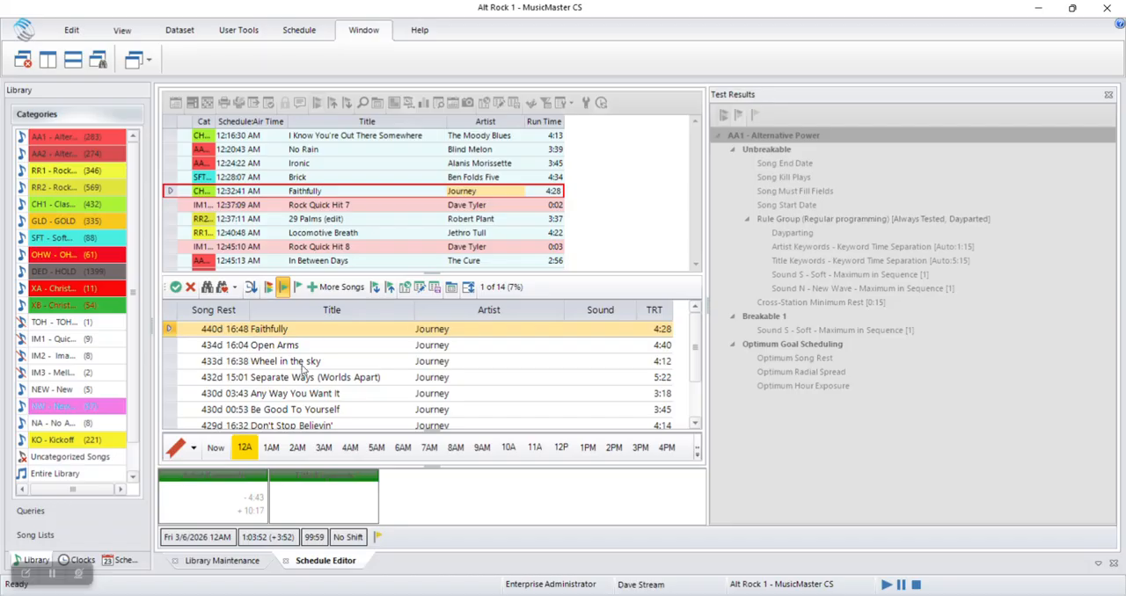
left_click(176, 288)
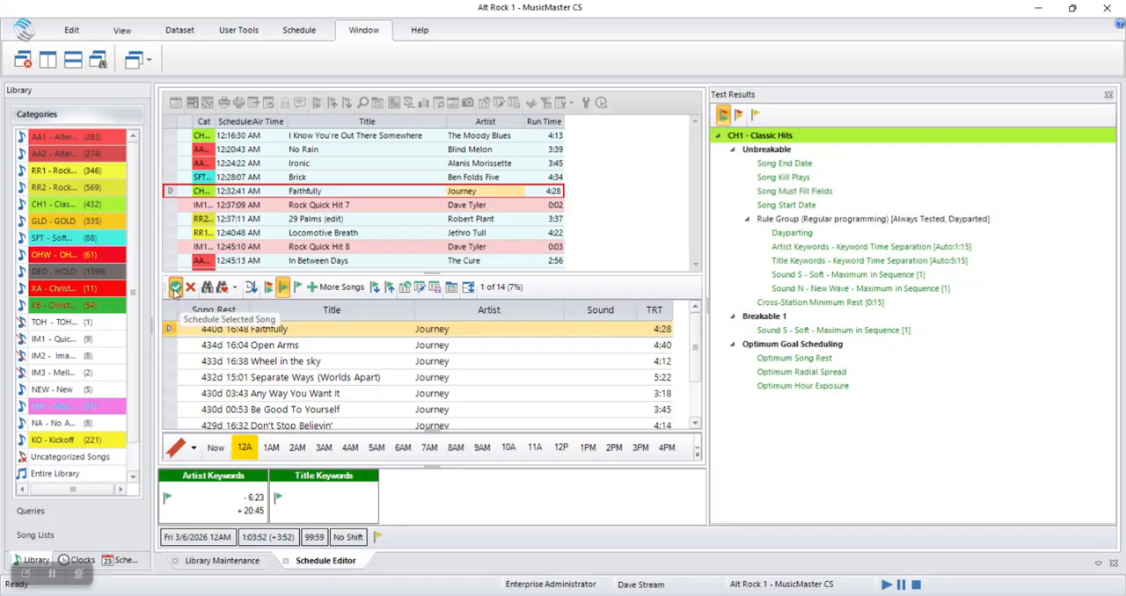
left_click(176, 288)
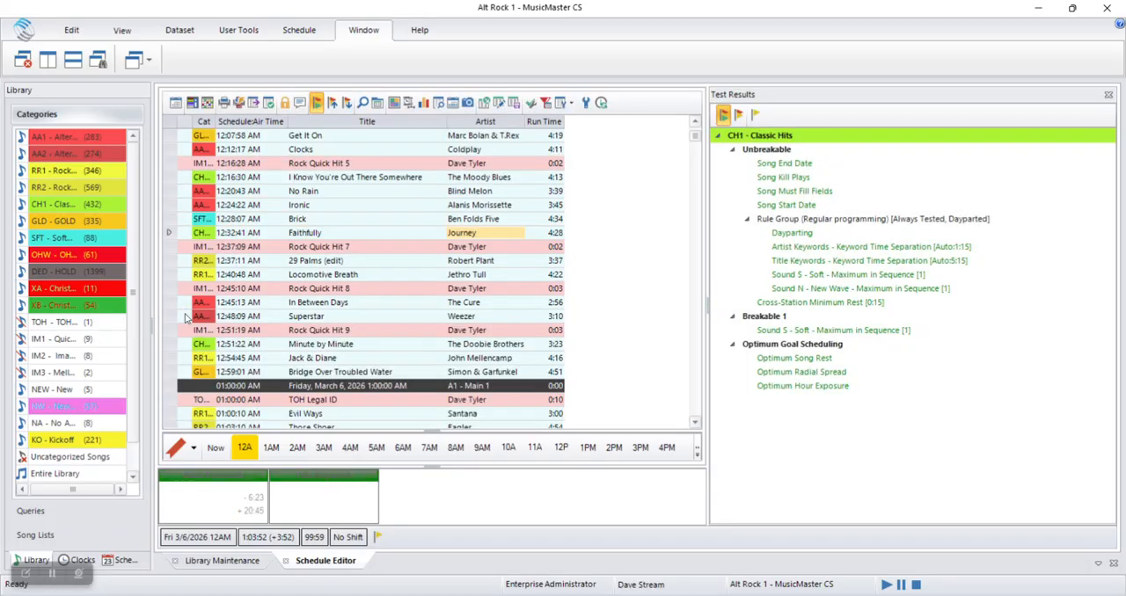
Schedule a song matching the category of "Faithfully", replacing it with "Hot Blooded" by Foreigner
left_click(361, 237)
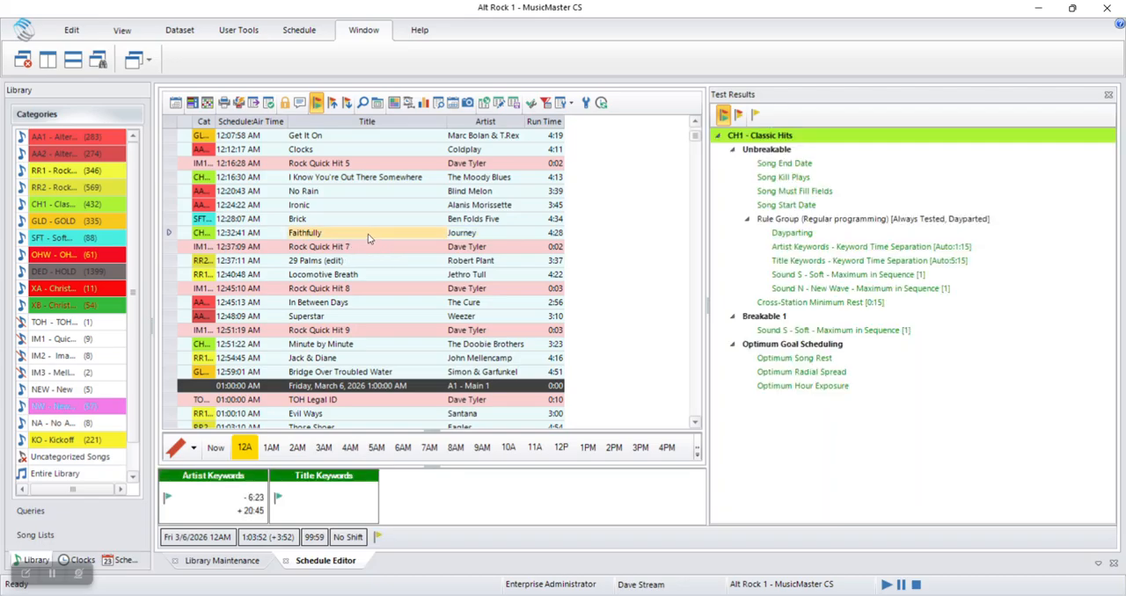
right_click(368, 238)
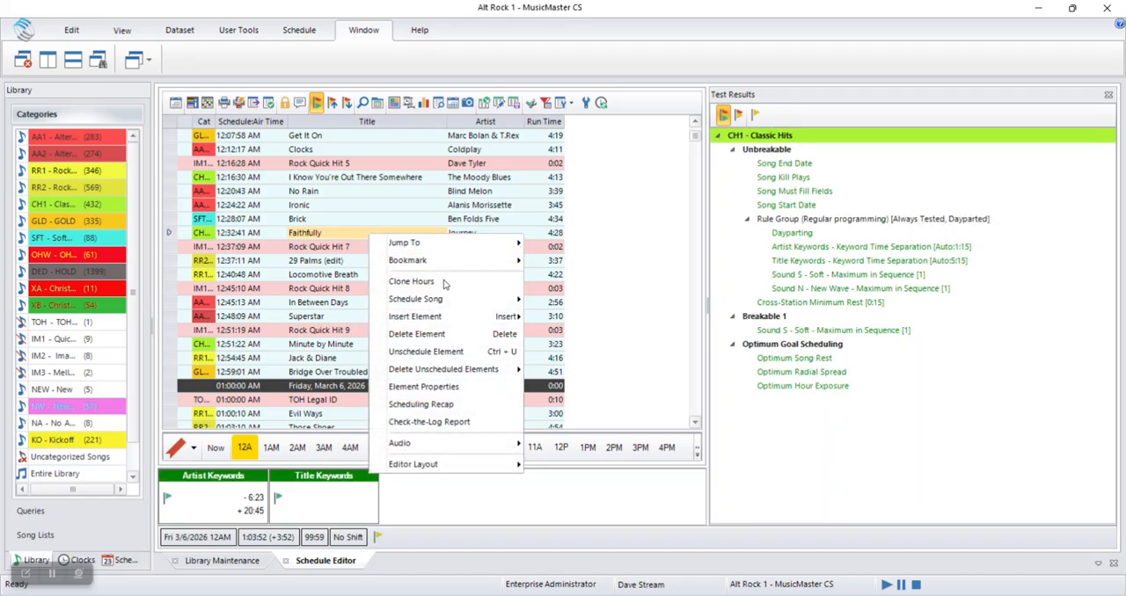
mouse_move(440, 300)
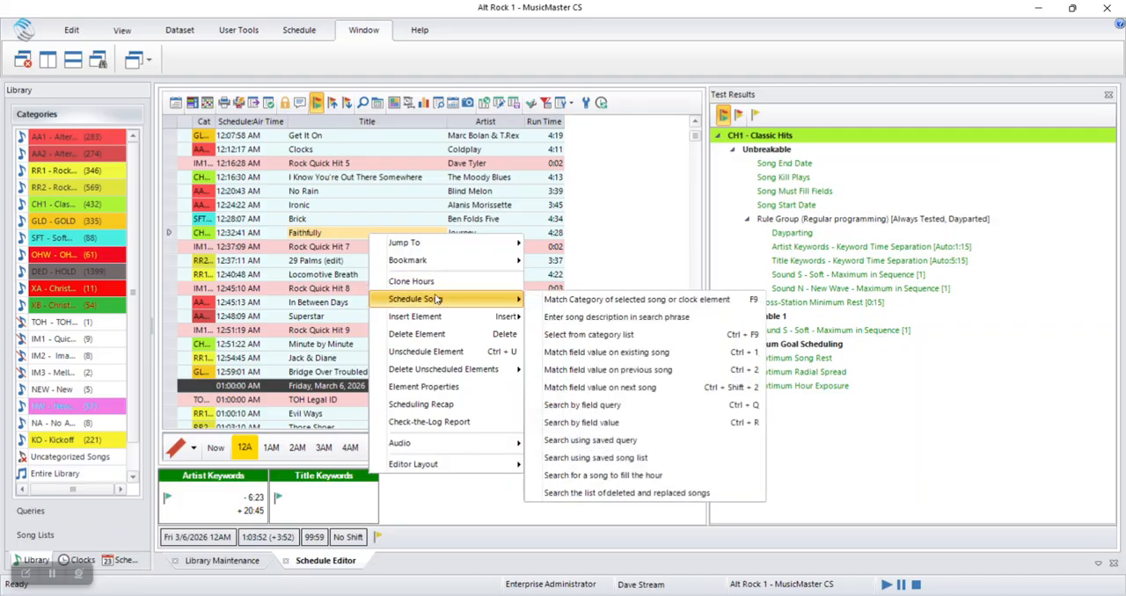
left_click(646, 300)
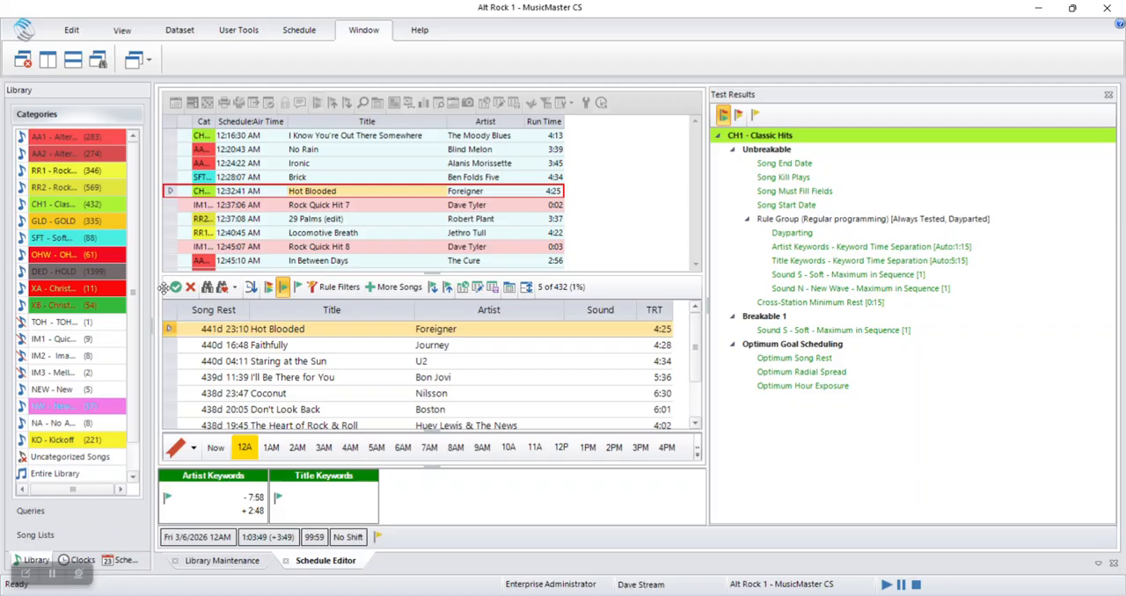
left_click(176, 287)
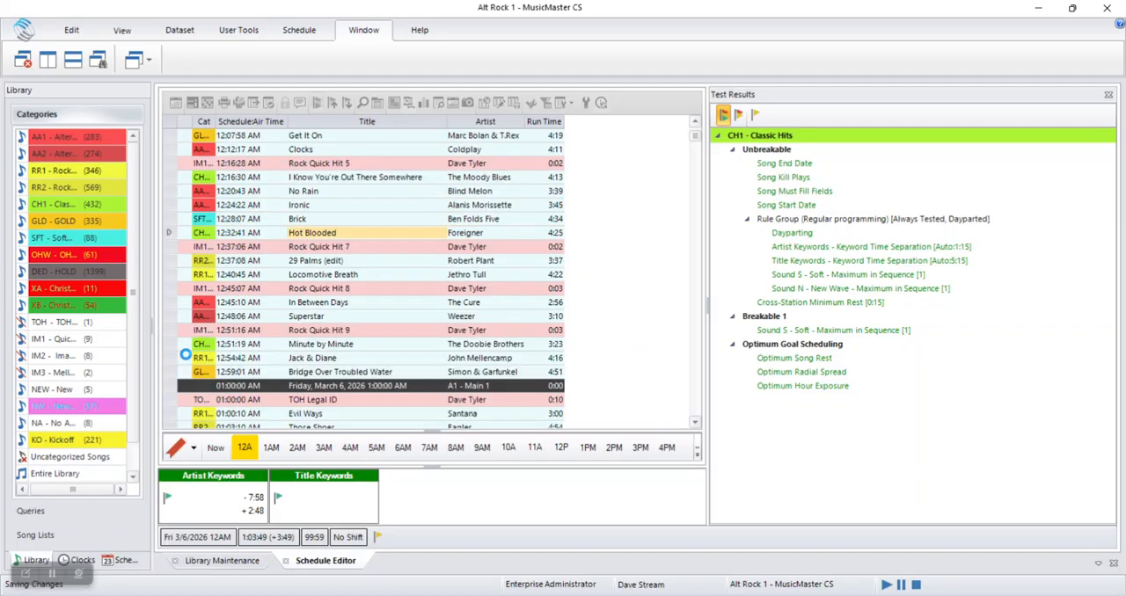
double_click(404, 236)
right_click(404, 237)
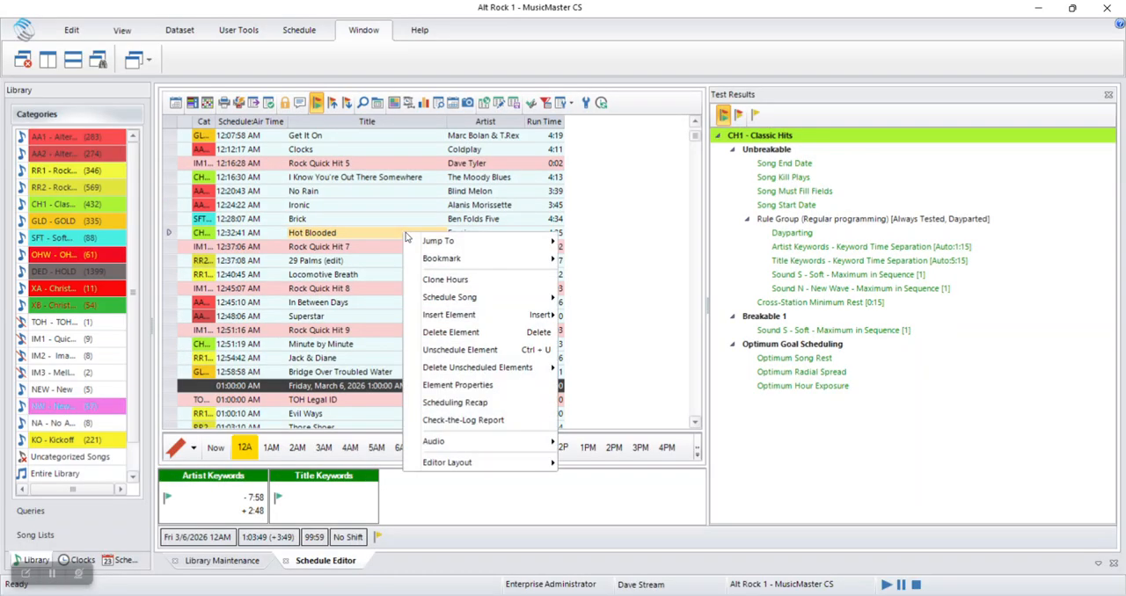
mouse_move(481, 299)
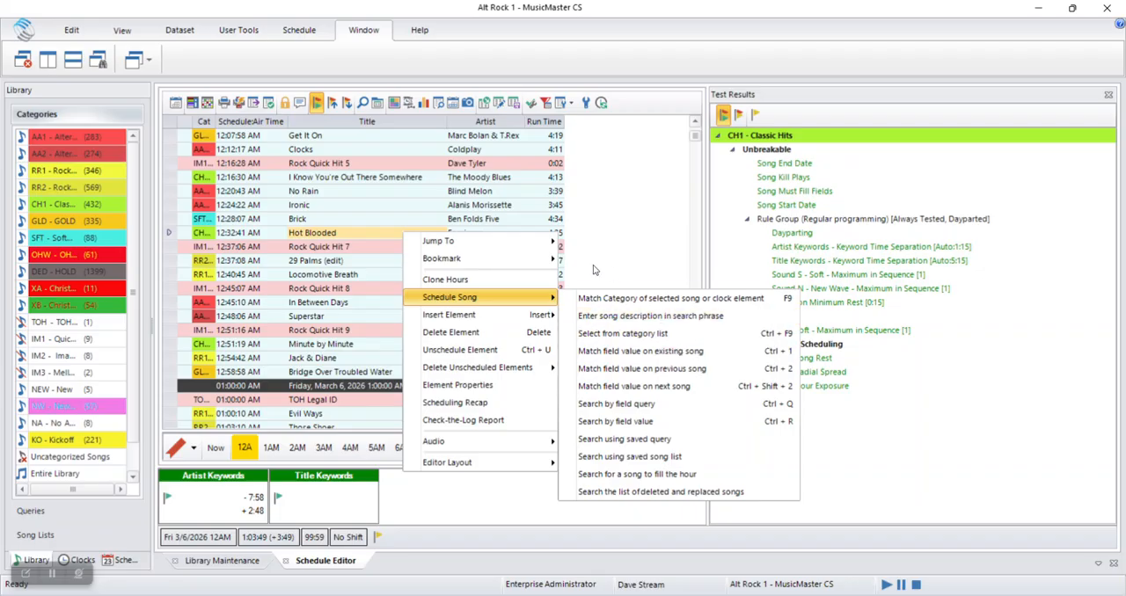
left_click(637, 241)
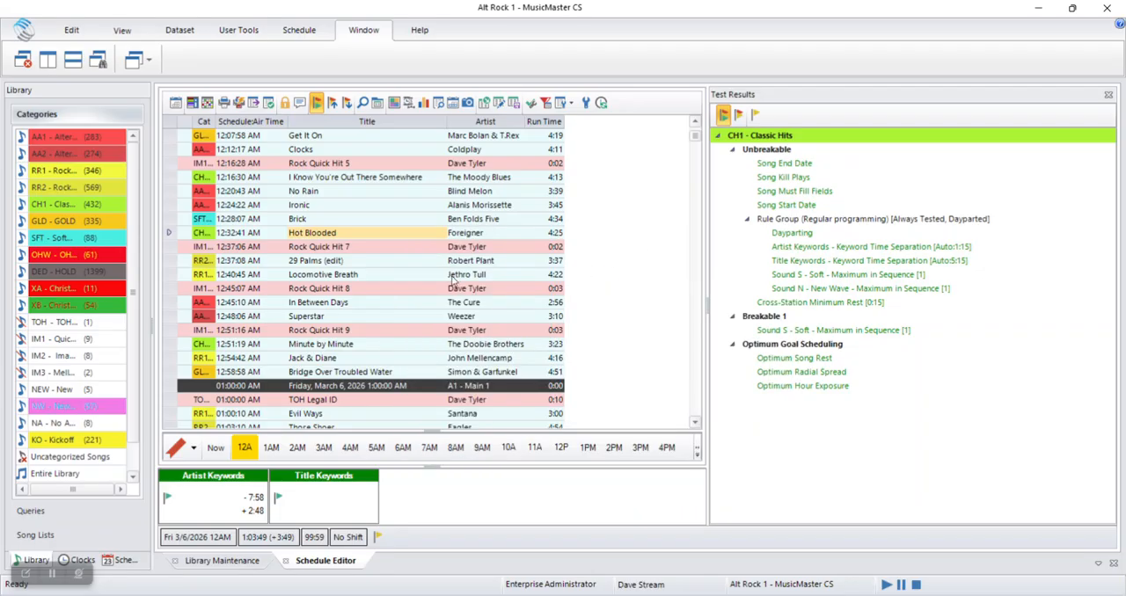
left_click(468, 234)
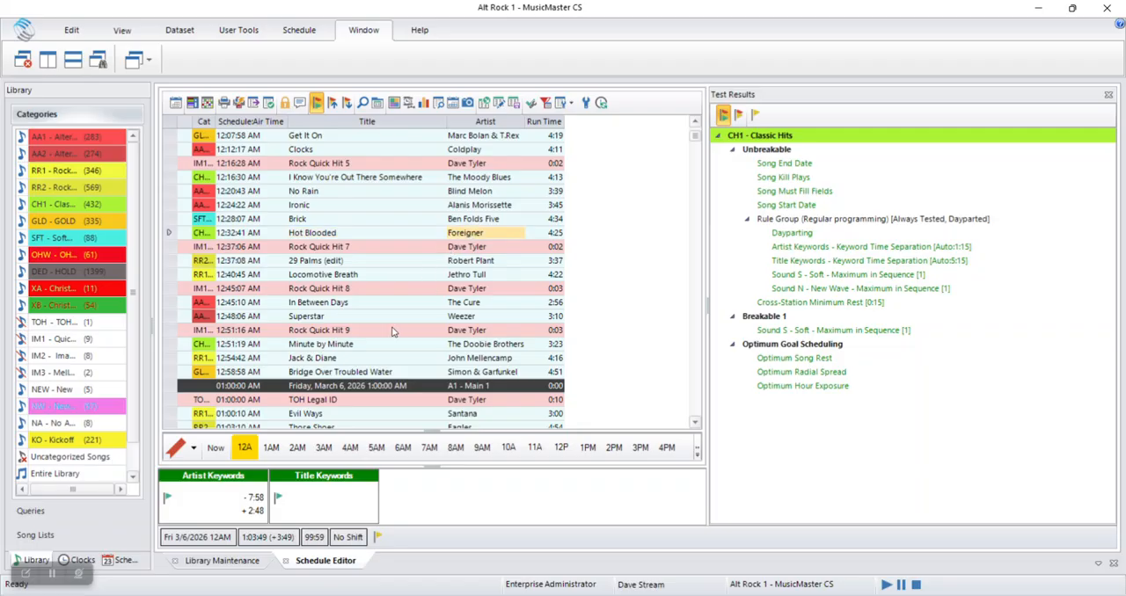
left_click(457, 249)
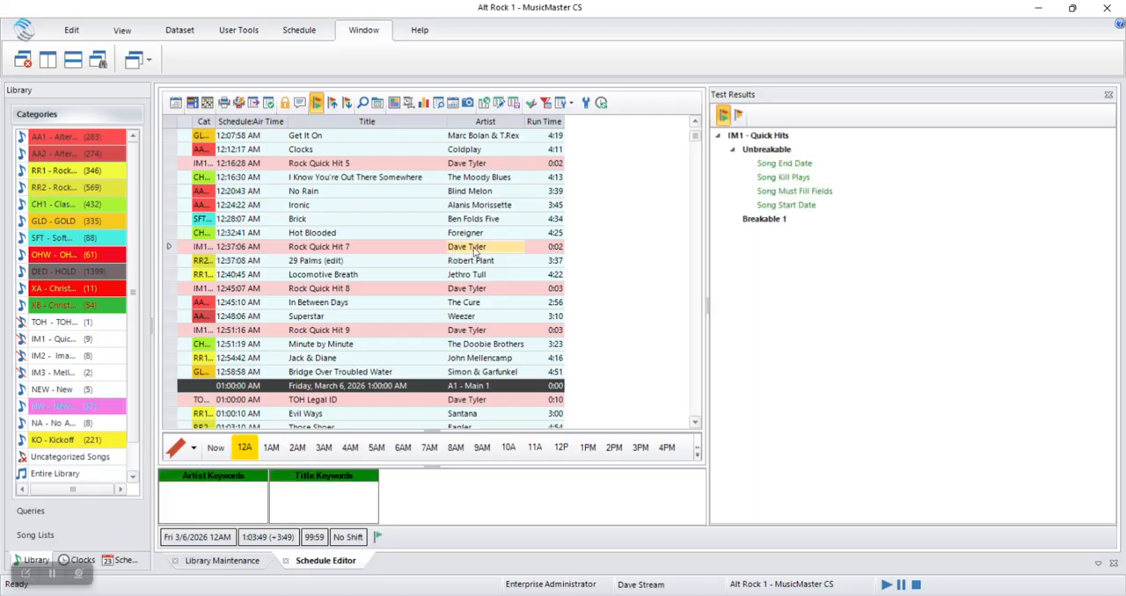
Replace "Rock Quick Hit 7" at 12:37:06 AM with "Waiting for a Girl Like You" by matching the previous song's artist and showing all songs
right_click(476, 252)
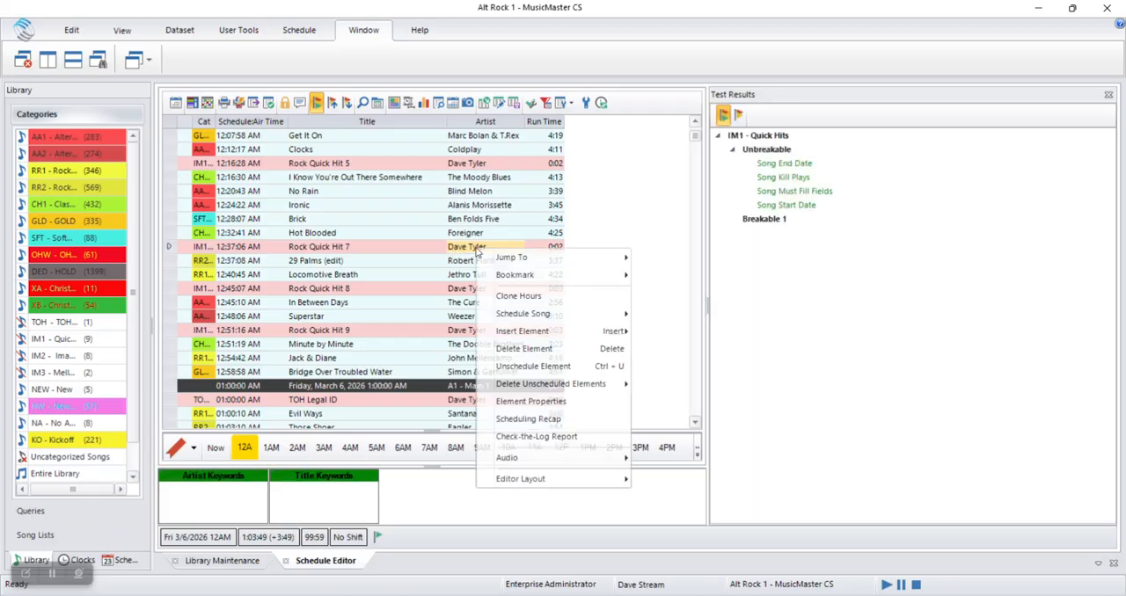
mouse_move(584, 317)
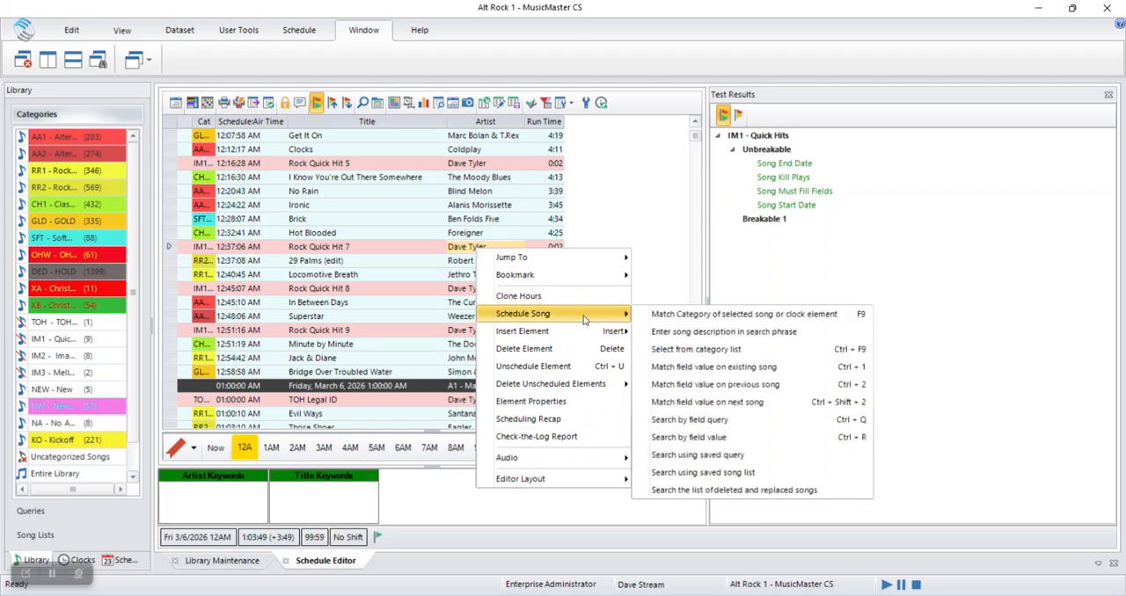
left_click(727, 385)
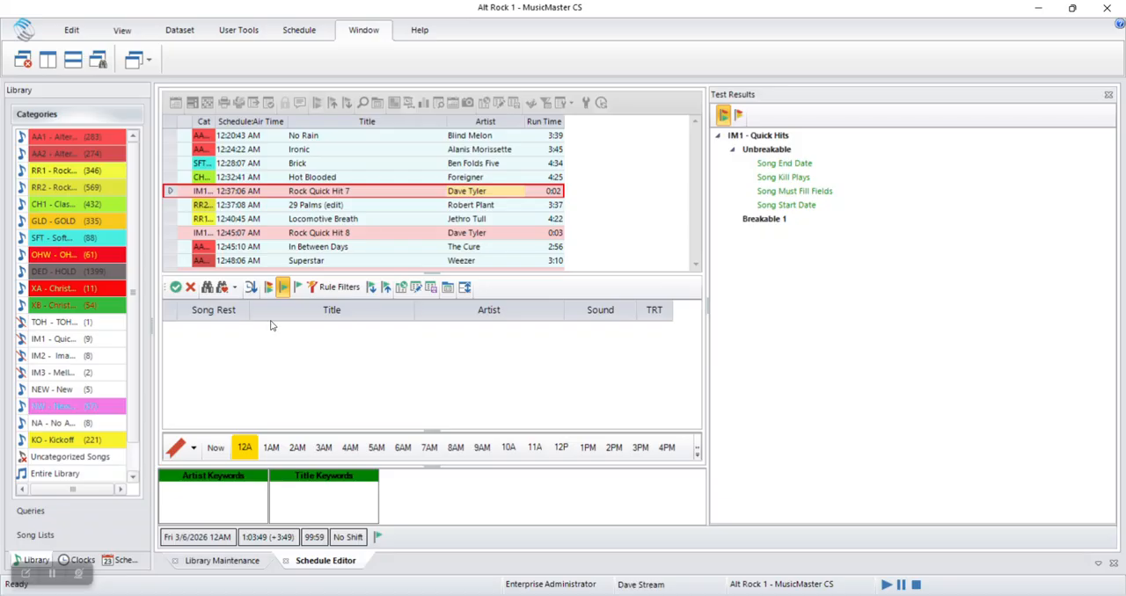
left_click(270, 289)
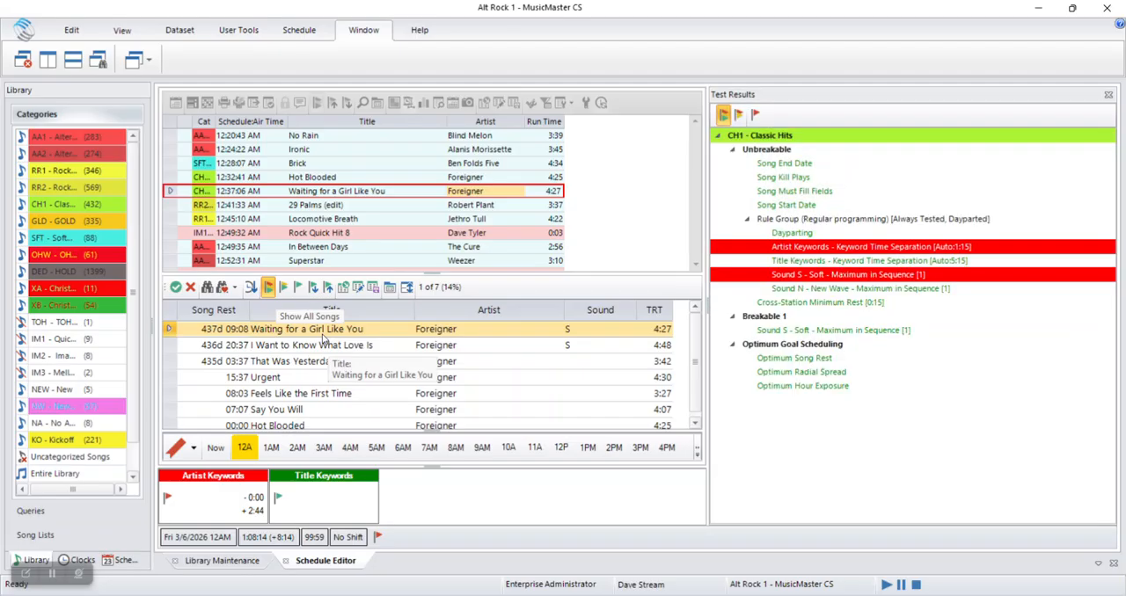
left_click(176, 287)
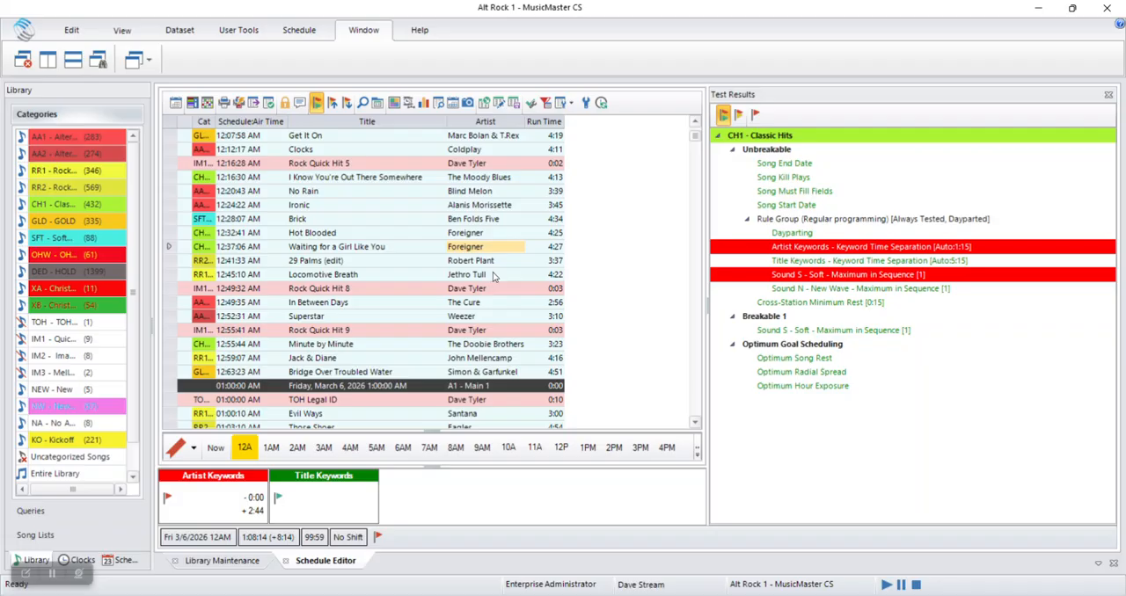
left_click(495, 235)
left_click(497, 246)
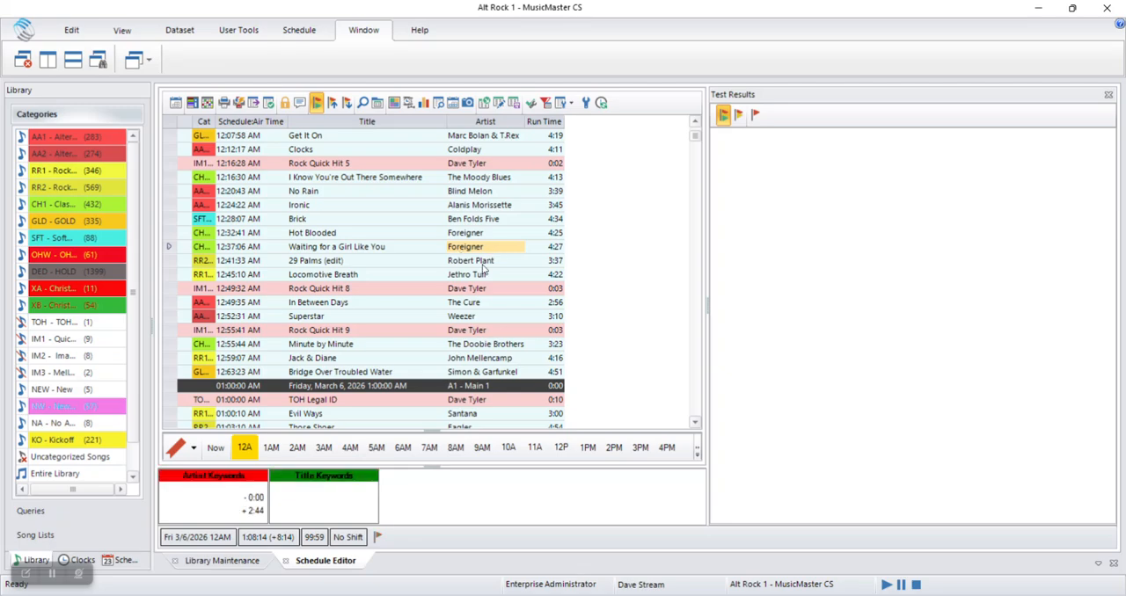
right_click(480, 252)
mouse_move(604, 310)
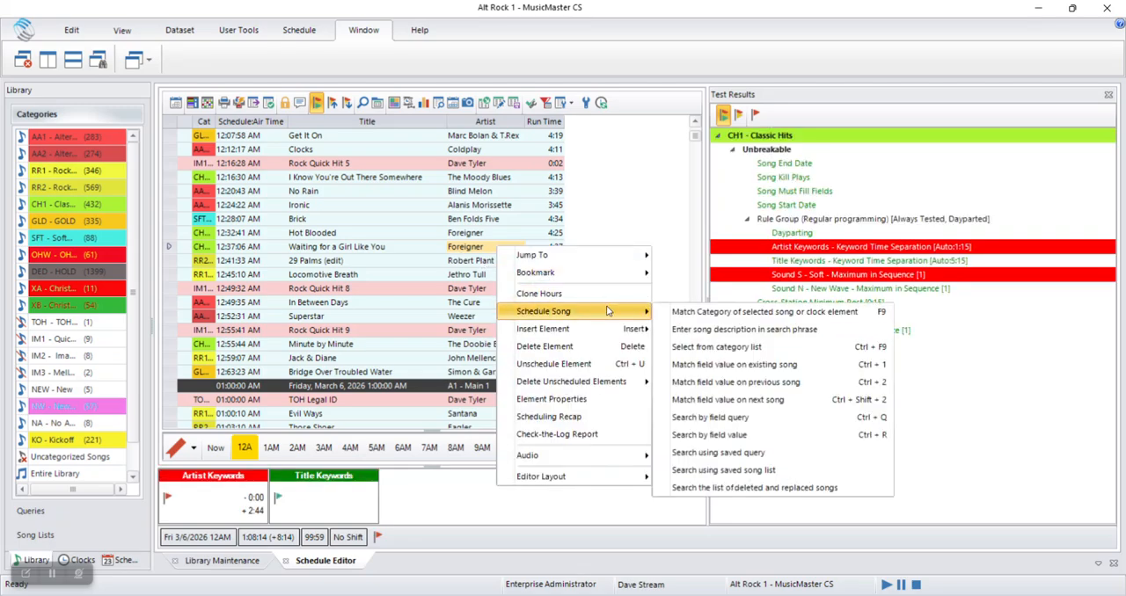
left_click(649, 214)
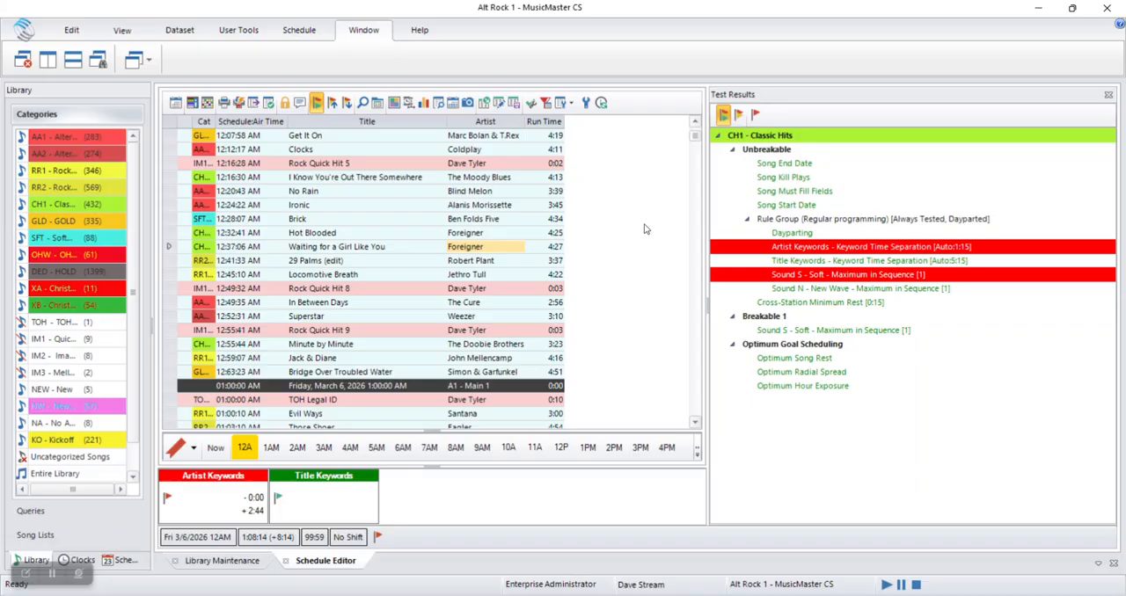